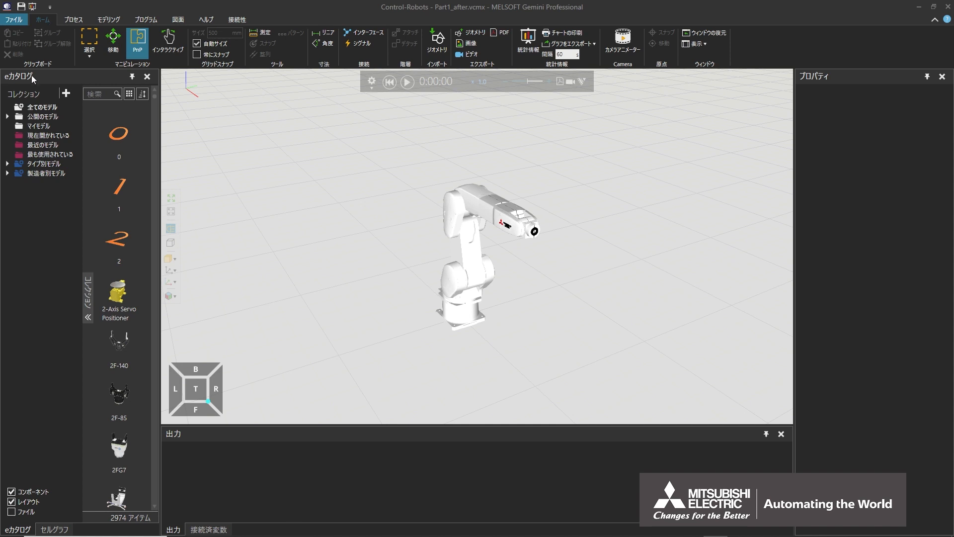
Step: Add a Block Geo from the Basic Shapes models and place it in front of the robot at about X 927, Y 24
{"action": "left_click", "coordinate": [7, 164]}
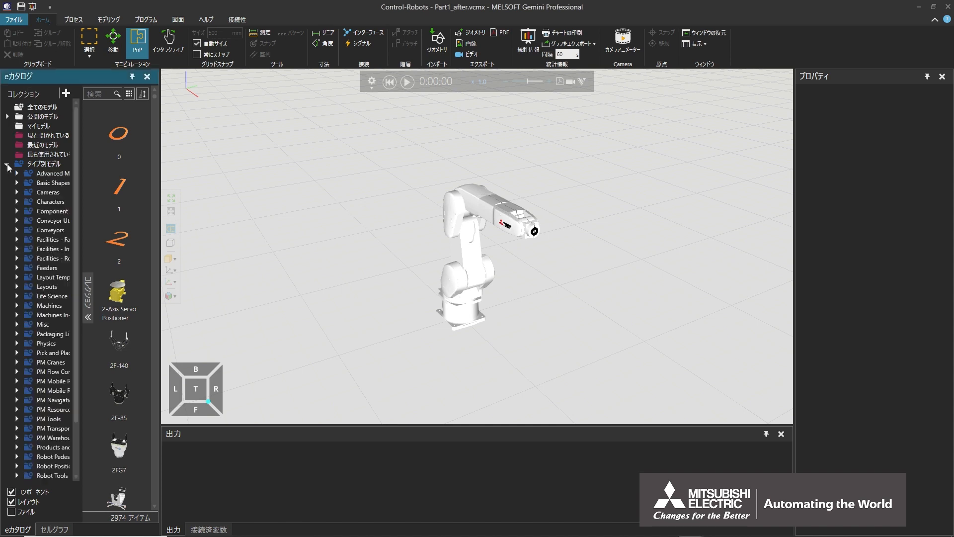
{"action": "left_click", "coordinate": [41, 184]}
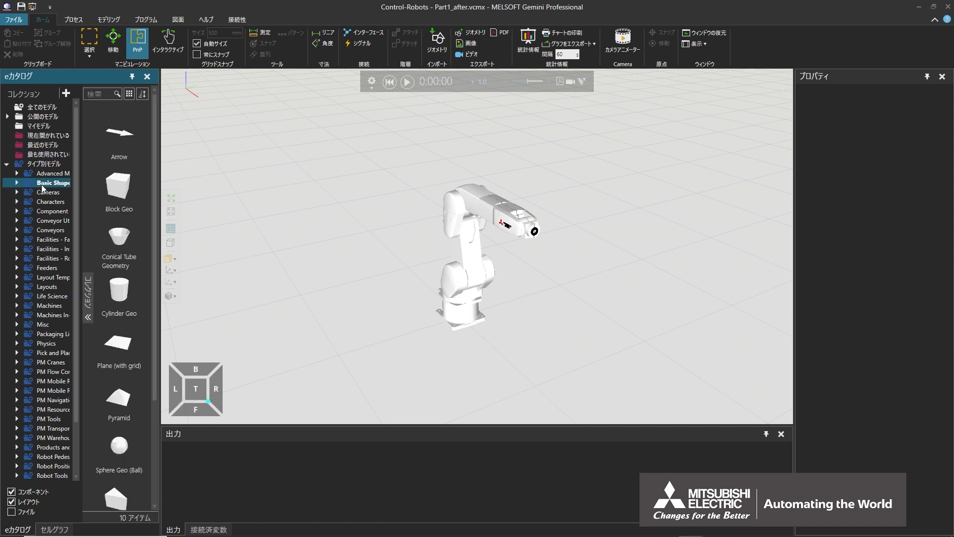
{"action": "left_click_drag", "start_coordinate": [112, 188], "coordinate": [379, 344]}
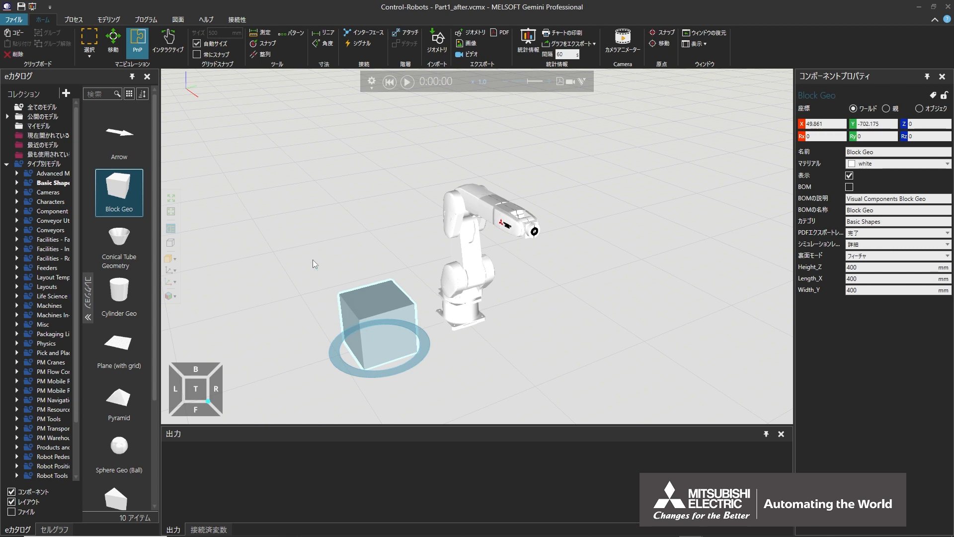
{"action": "left_click", "coordinate": [141, 58]}
{"action": "left_click_drag", "start_coordinate": [369, 306], "coordinate": [499, 332]}
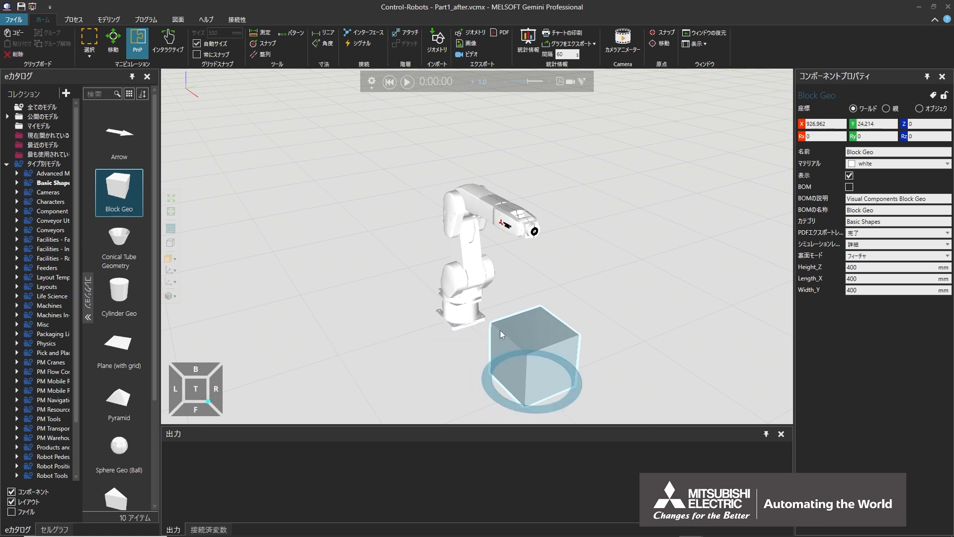
Step: Open the RV-13FL robot's PythonScript behavior and delete the three lines following robot = getRobot() in OnRun
{"action": "left_click", "coordinate": [470, 260]}
{"action": "left_click", "coordinate": [117, 22]}
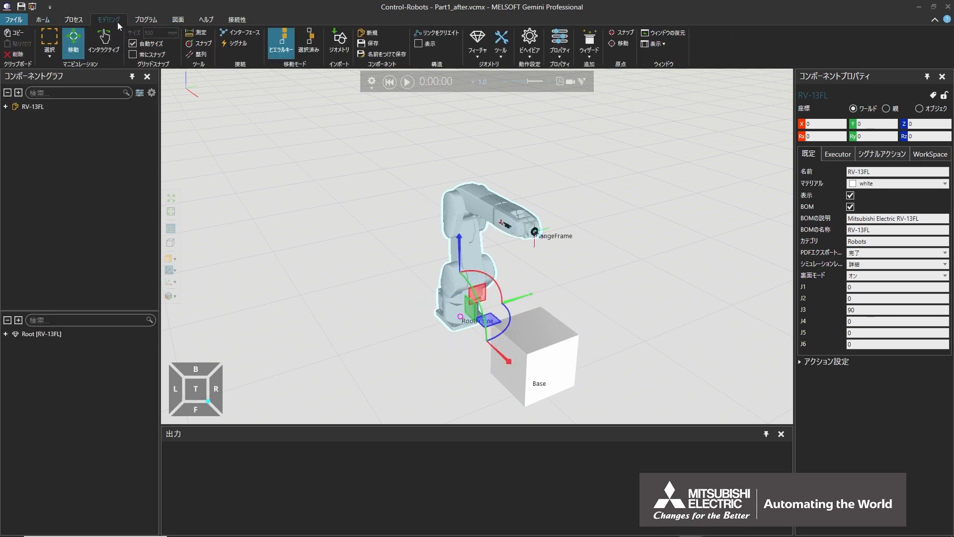
{"action": "left_click", "coordinate": [6, 106]}
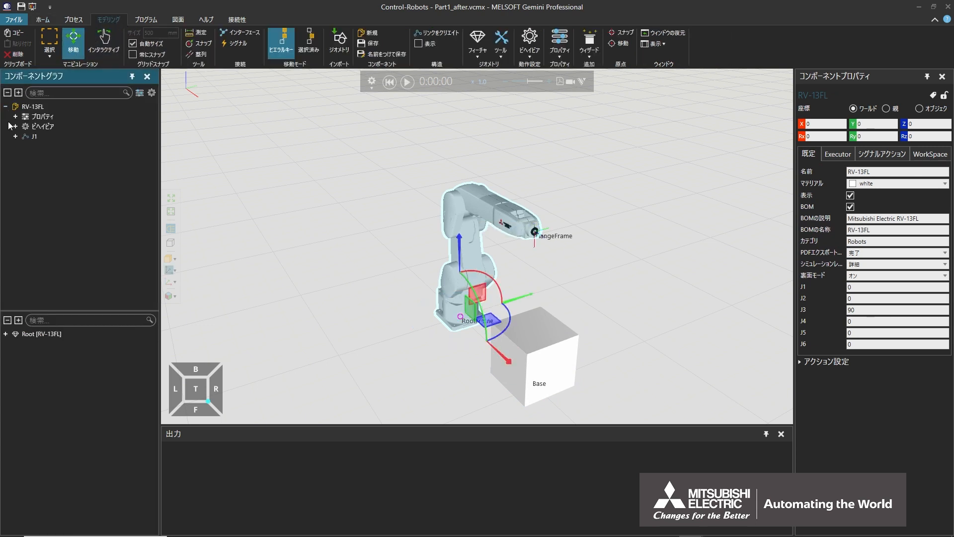
{"action": "left_click", "coordinate": [16, 126]}
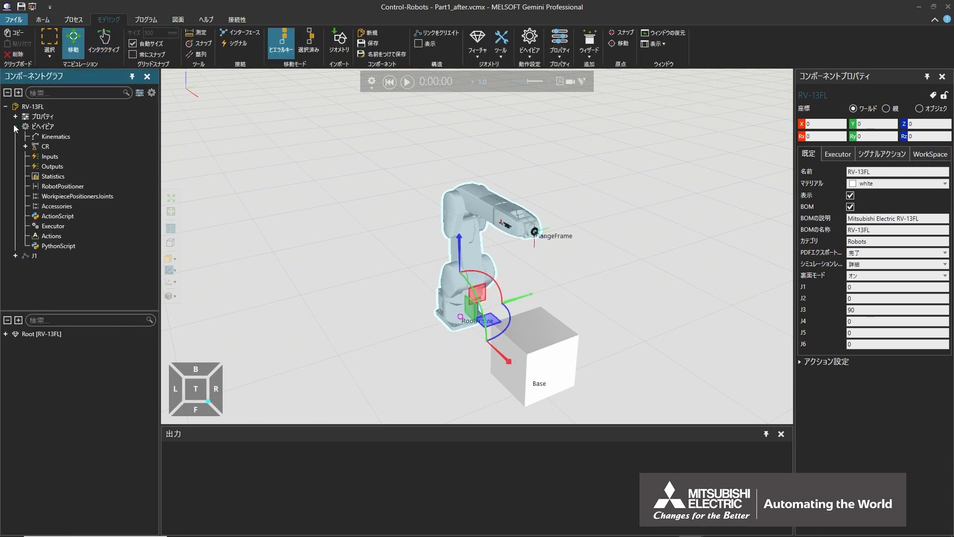
{"action": "double_click", "coordinate": [30, 246]}
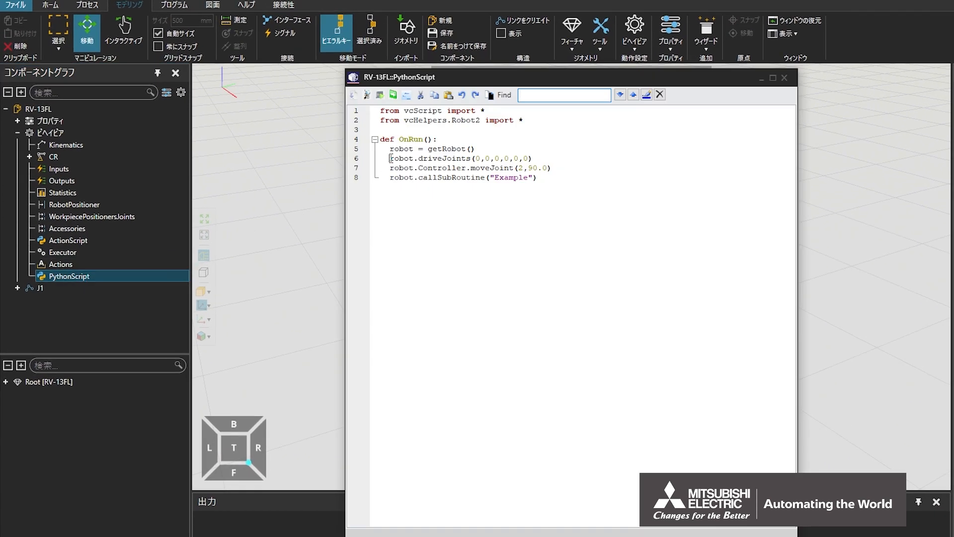
{"action": "left_click_drag", "start_coordinate": [390, 158], "coordinate": [557, 194]}
{"action": "key", "text": "Delete"}
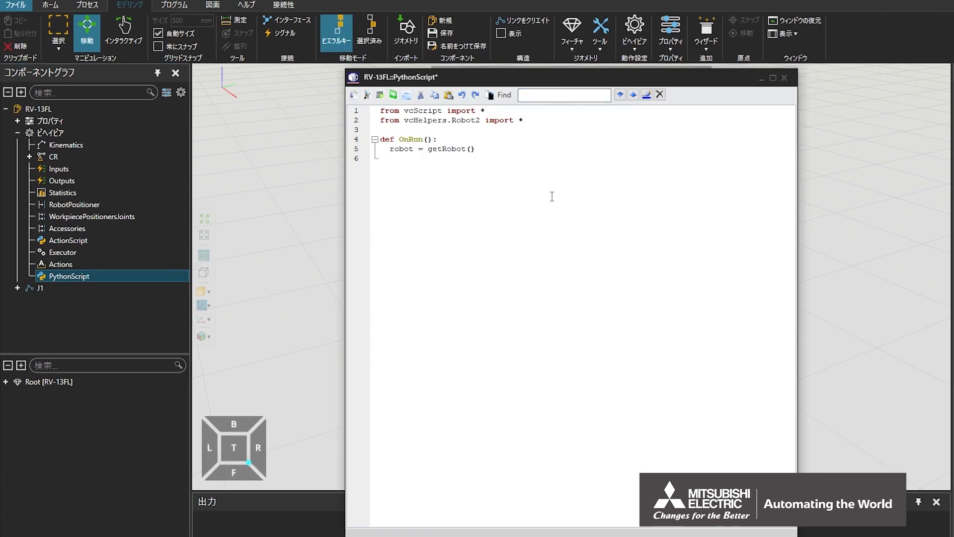
Step: Insert app = getApplication() and part = app.findComponent("Block Geo") above the getRobot line in OnRun
{"action": "key", "text": "Return"}
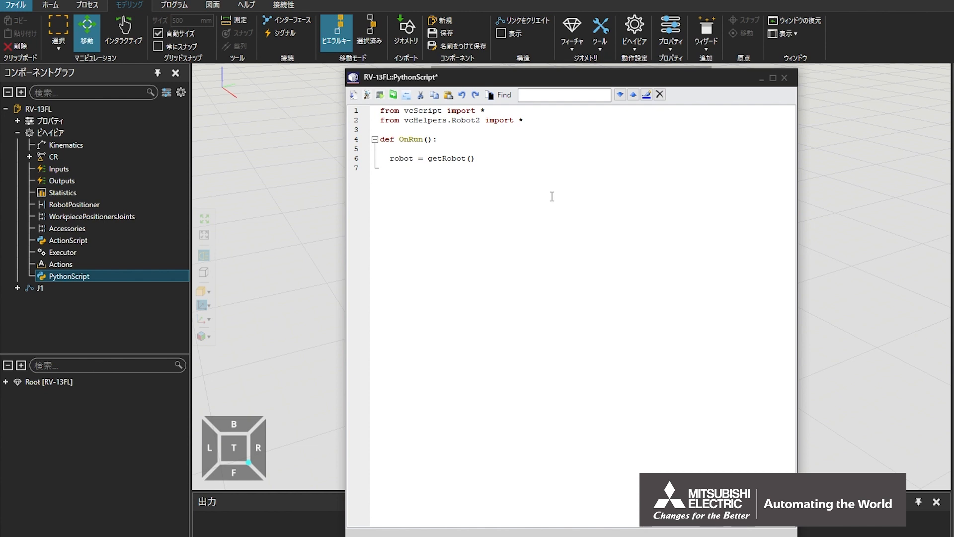
{"action": "type", "text": "app = getApplication()"}
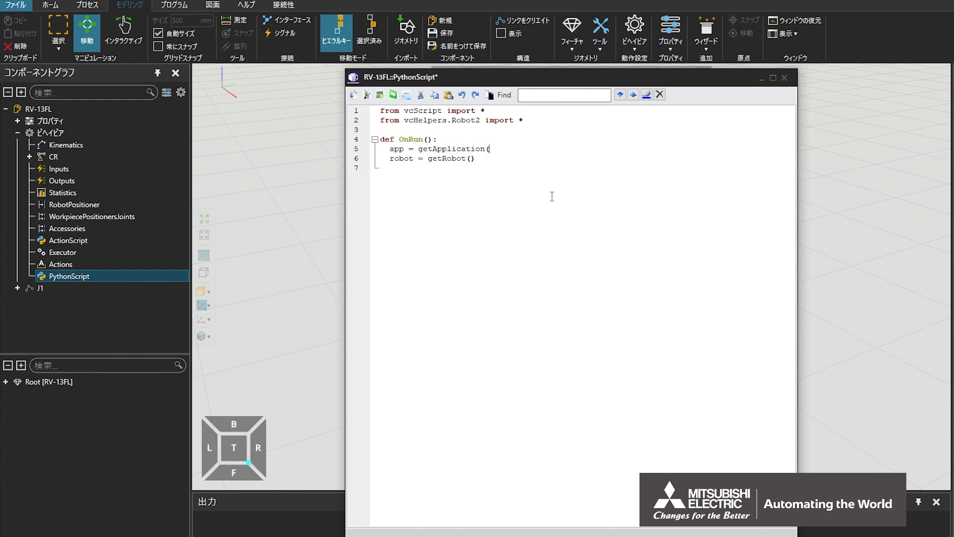
{"action": "key", "text": "Return"}
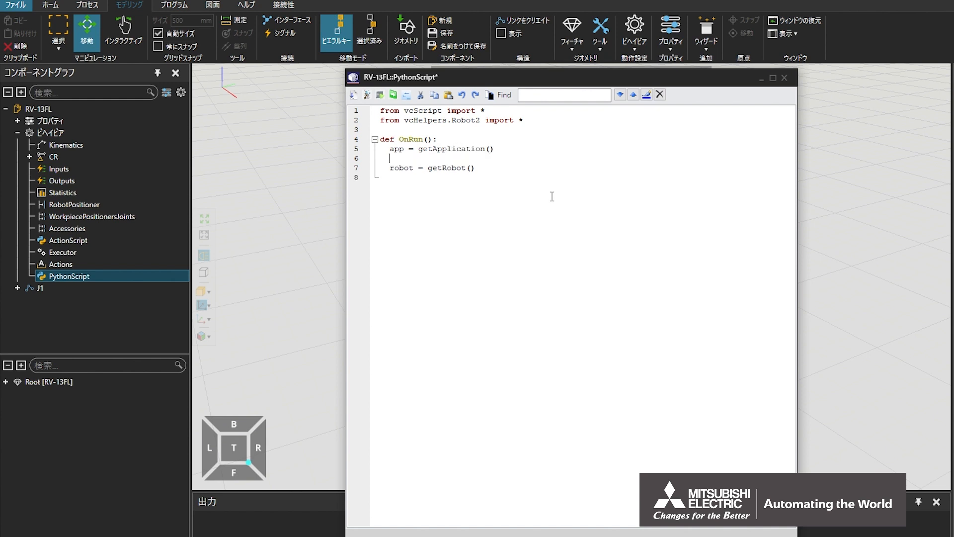
{"action": "type", "text": "part = app."}
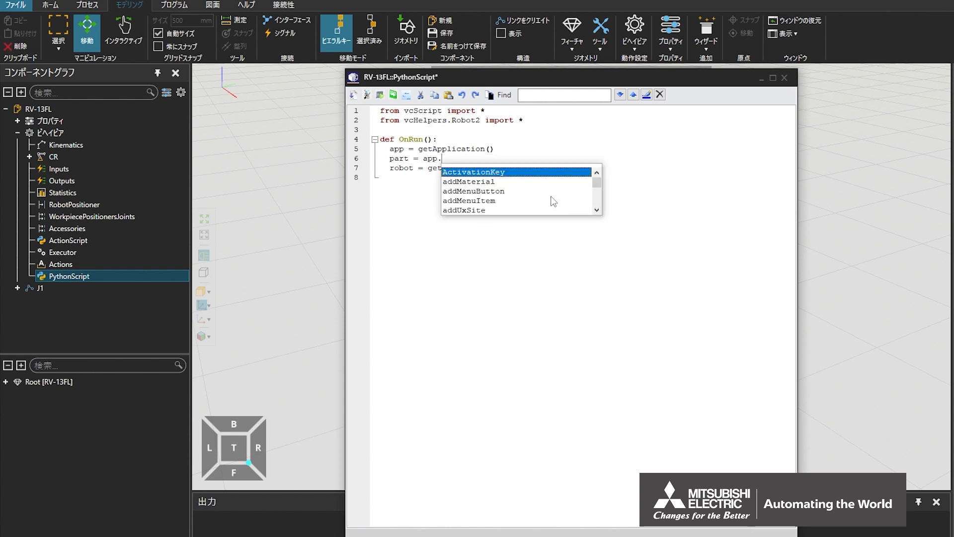
{"action": "type", "text": "findCompo"}
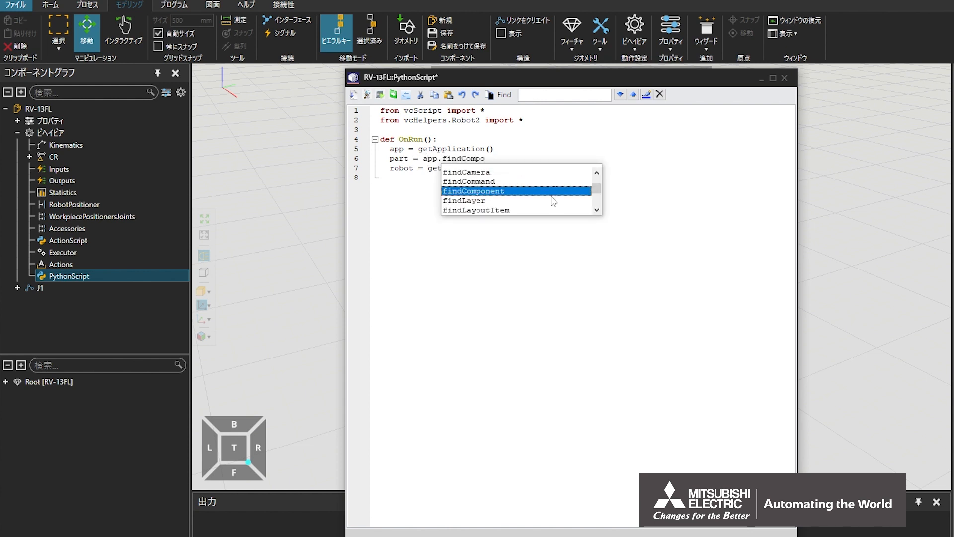
{"action": "type", "text": "nent(\""}
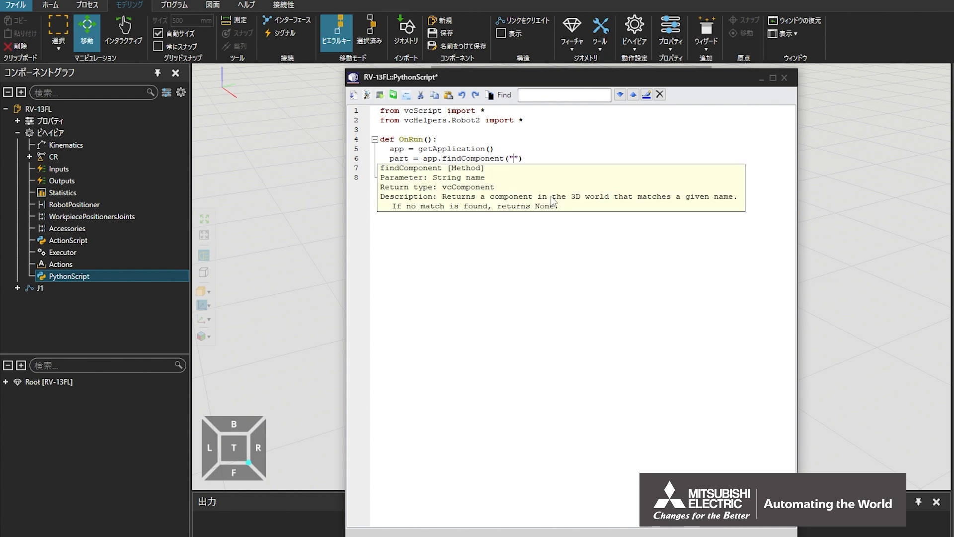
{"action": "type", "text": "Block Geo"}
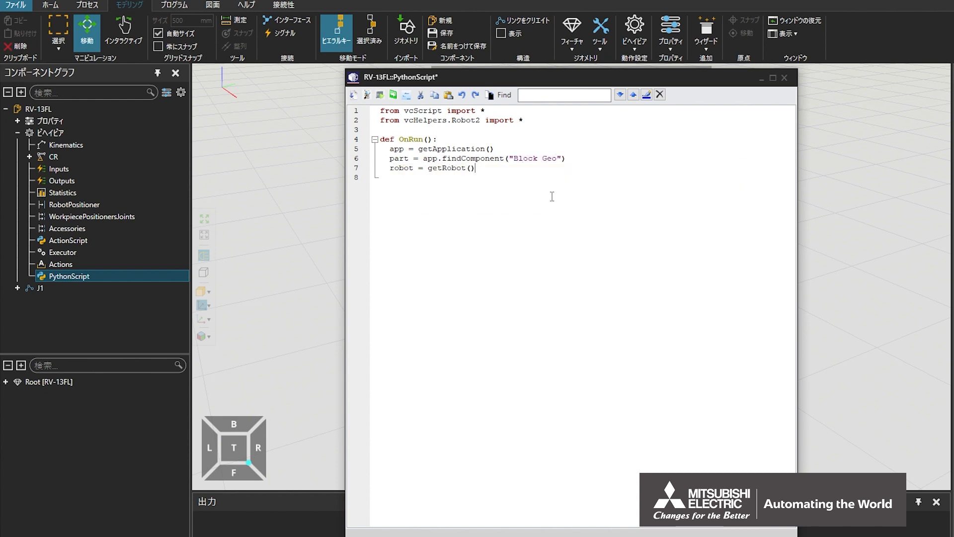
Step: Add the line robot.pick(part) after robot = getRobot() and minimize the script editor
{"action": "key", "text": "Return"}
{"action": "type", "text": "robot"}
{"action": "type", "text": ".pick"}
{"action": "type", "text": "()"}
{"action": "type", "text": "part"}
{"action": "left_click", "coordinate": [760, 79]}
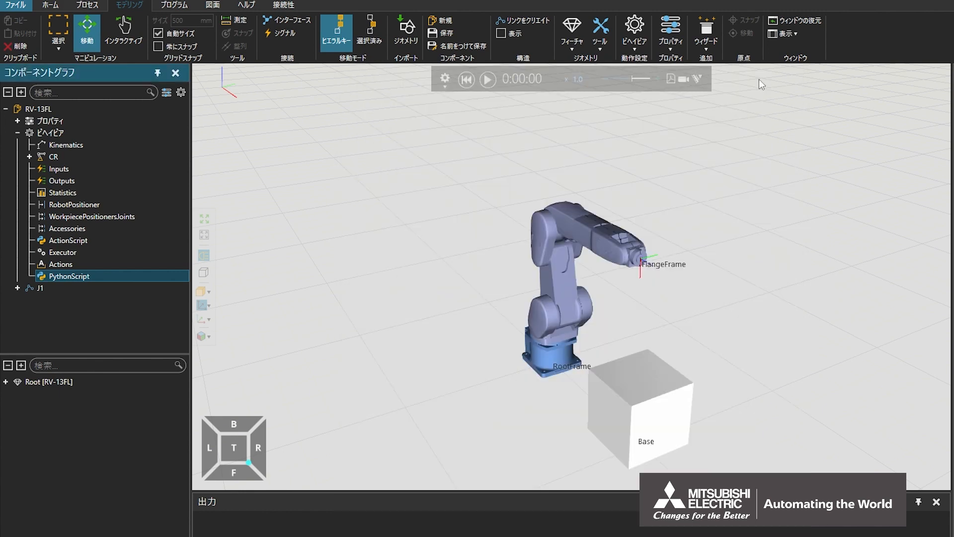
{"action": "left_click", "coordinate": [55, 6]}
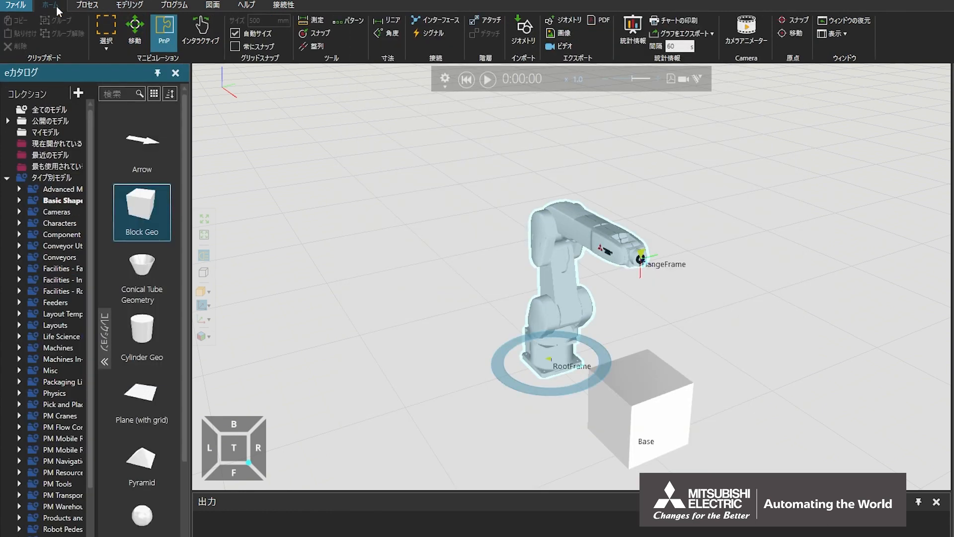
{"action": "left_click", "coordinate": [481, 23]}
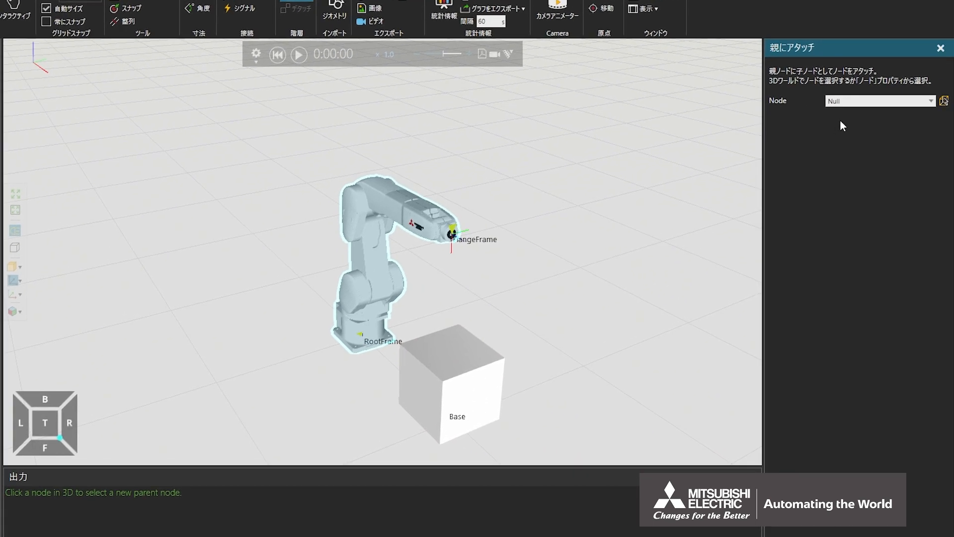
{"action": "left_click", "coordinate": [940, 48]}
{"action": "right_click", "coordinate": [216, 505]}
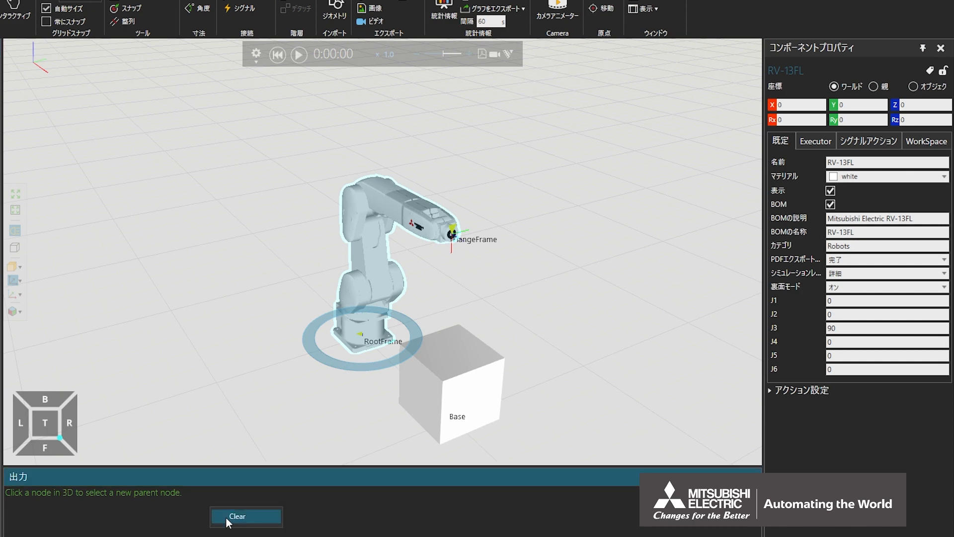
{"action": "left_click", "coordinate": [227, 519]}
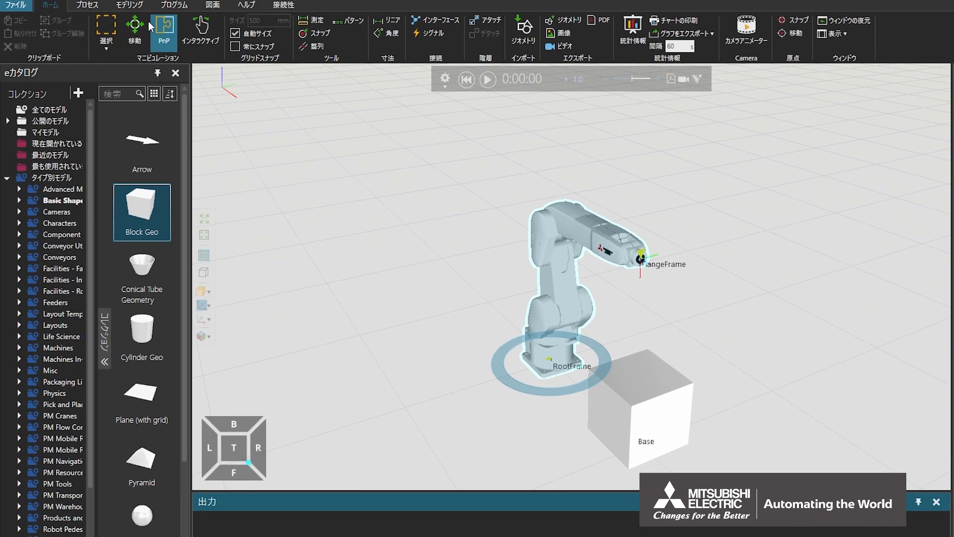
{"action": "left_click", "coordinate": [134, 5]}
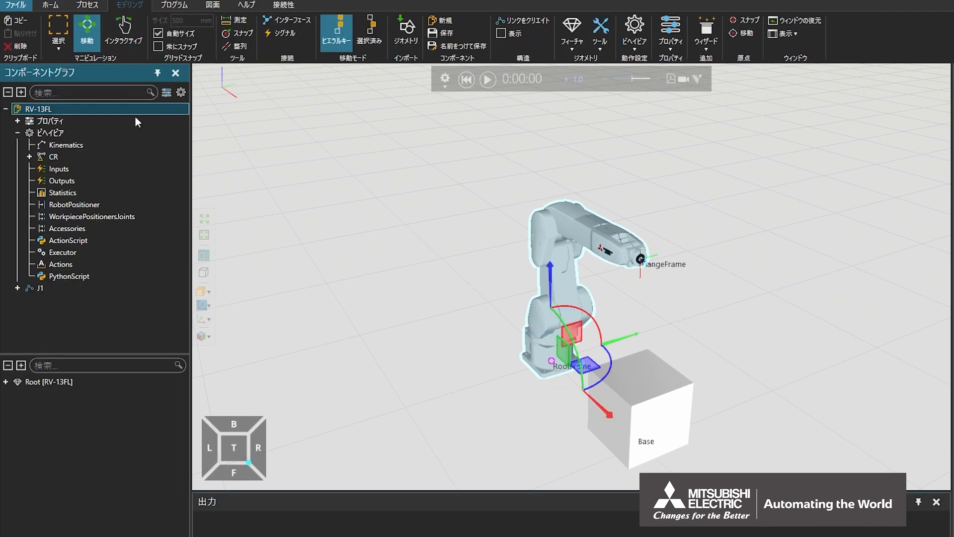
Step: Extend the pick call in the robot's PythonScript to robot.pick(part,300.0), compile the script and minimize the editor
{"action": "left_click", "coordinate": [75, 276]}
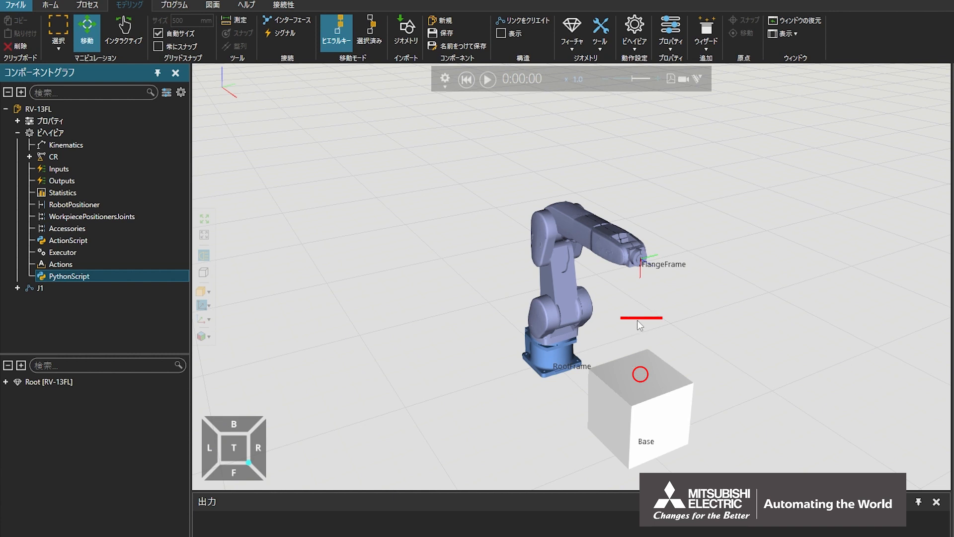
{"action": "double_click", "coordinate": [121, 273]}
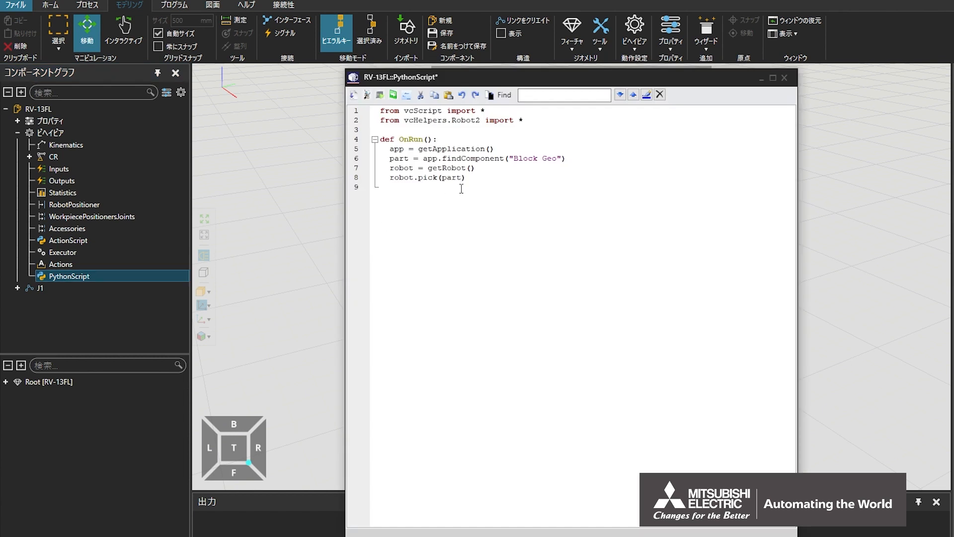
{"action": "type", "text": ",300.0"}
{"action": "left_click", "coordinate": [353, 95]}
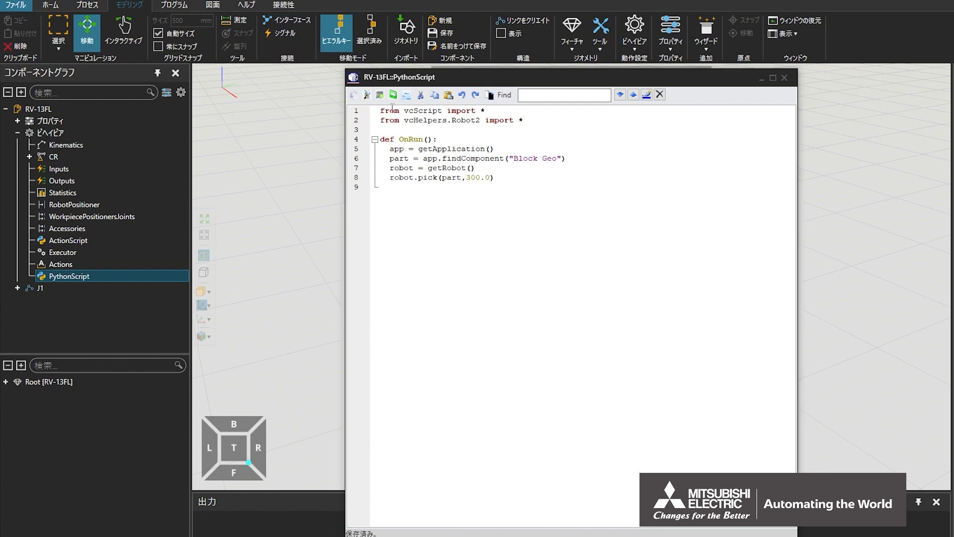
{"action": "left_click", "coordinate": [761, 78]}
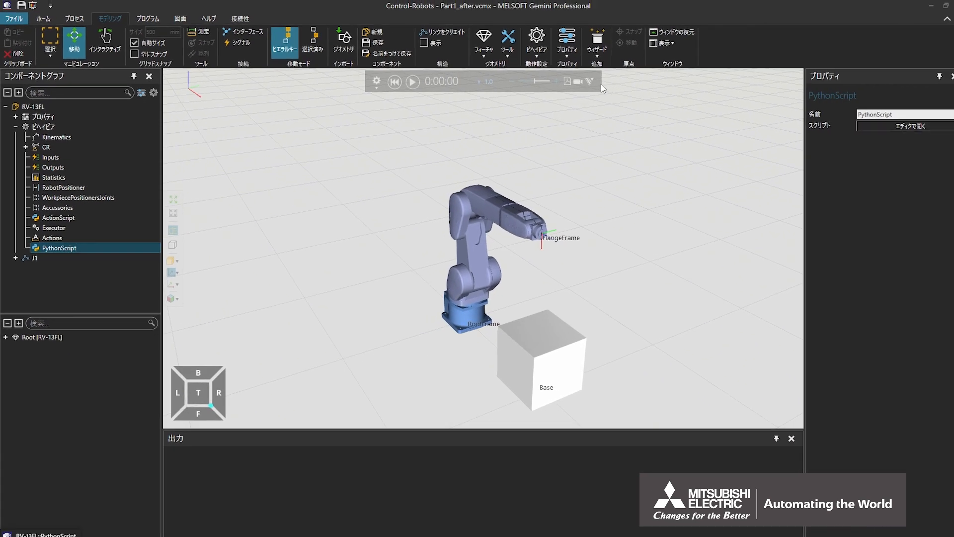
Step: Run the simulation to watch the robot pick up the block, and reset it to the start
{"action": "mouse_move", "coordinate": [609, 94]}
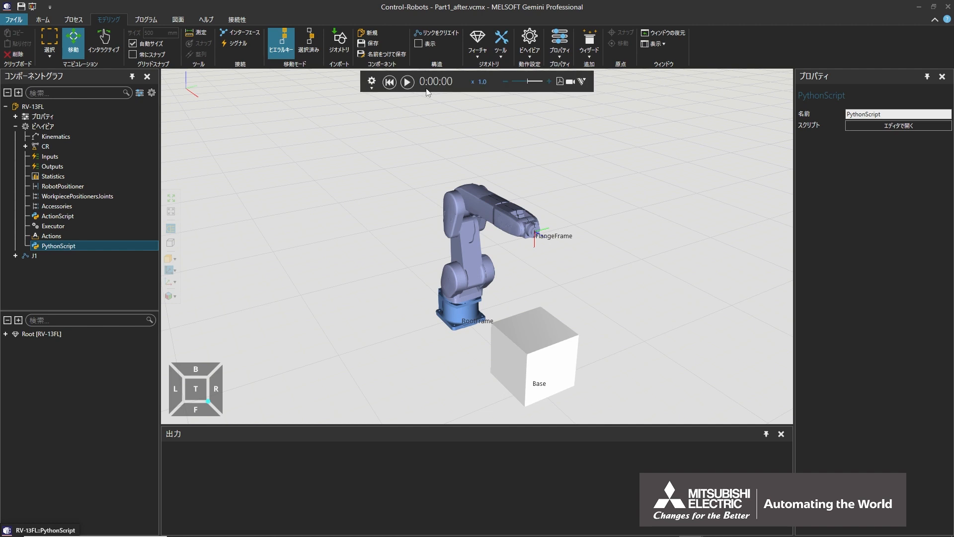
{"action": "left_click", "coordinate": [408, 82]}
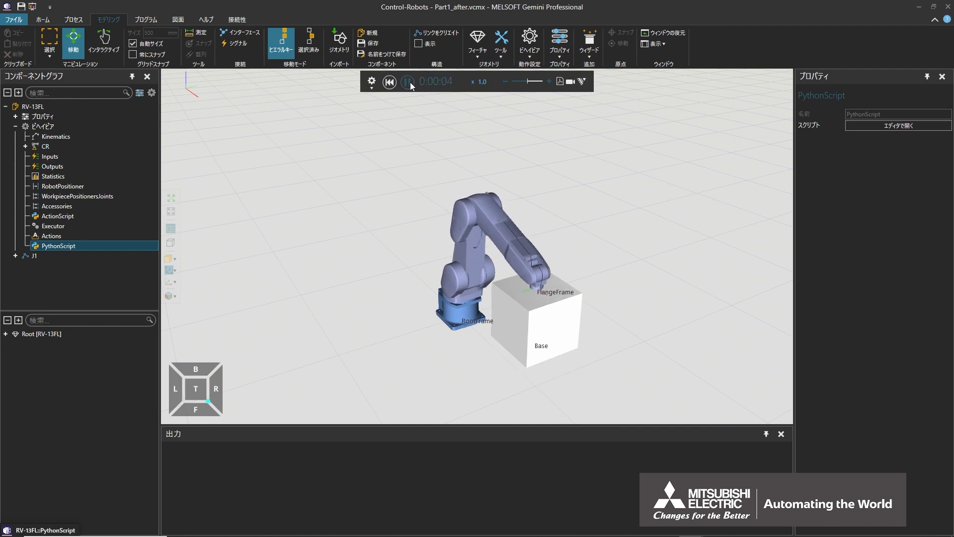
{"action": "left_click", "coordinate": [391, 85]}
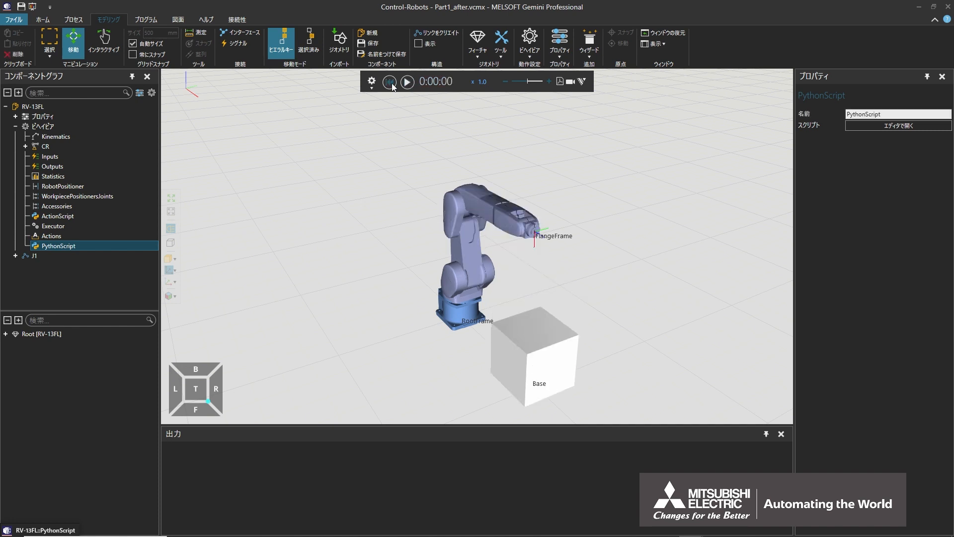
Step: Examine the motion statements in the vcHelperJointMove and vcHelperLinearMove subprograms and the robot's pose at their points P3 and P4
{"action": "left_click", "coordinate": [151, 20]}
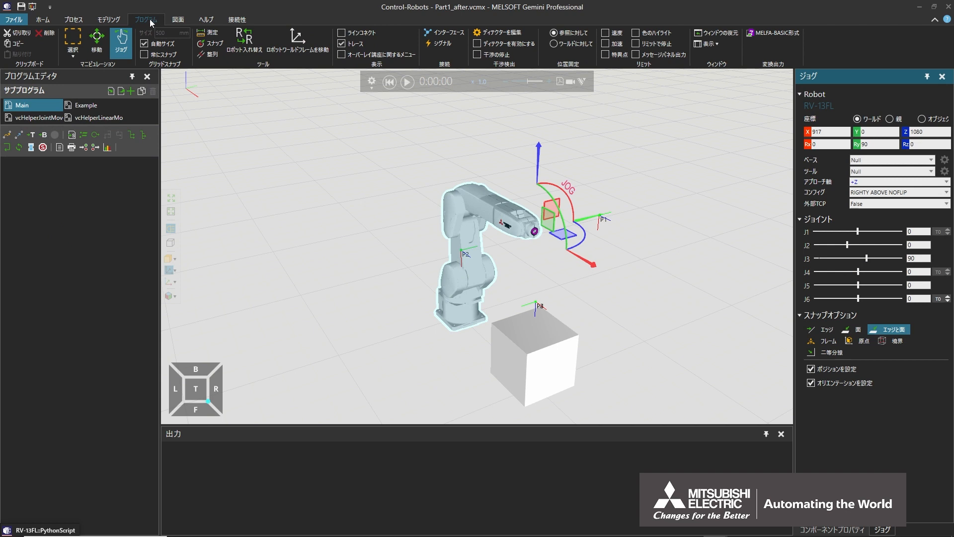
{"action": "left_click", "coordinate": [11, 119]}
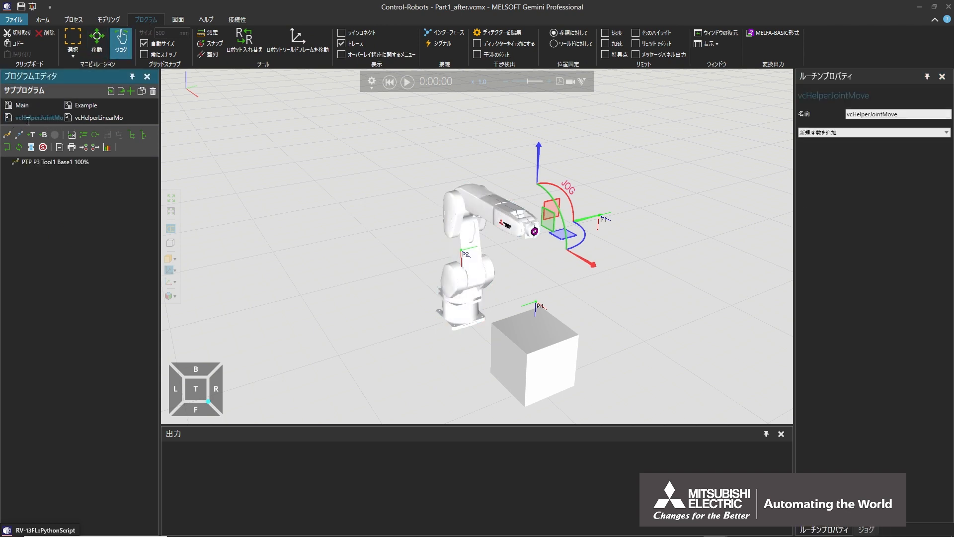
{"action": "left_click", "coordinate": [74, 121]}
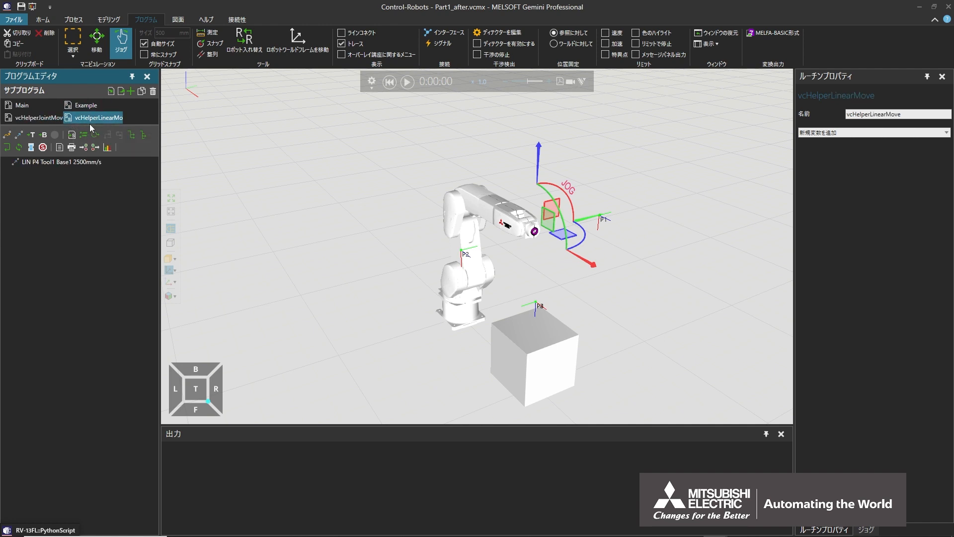
{"action": "left_click", "coordinate": [37, 119]}
{"action": "left_click", "coordinate": [53, 161]}
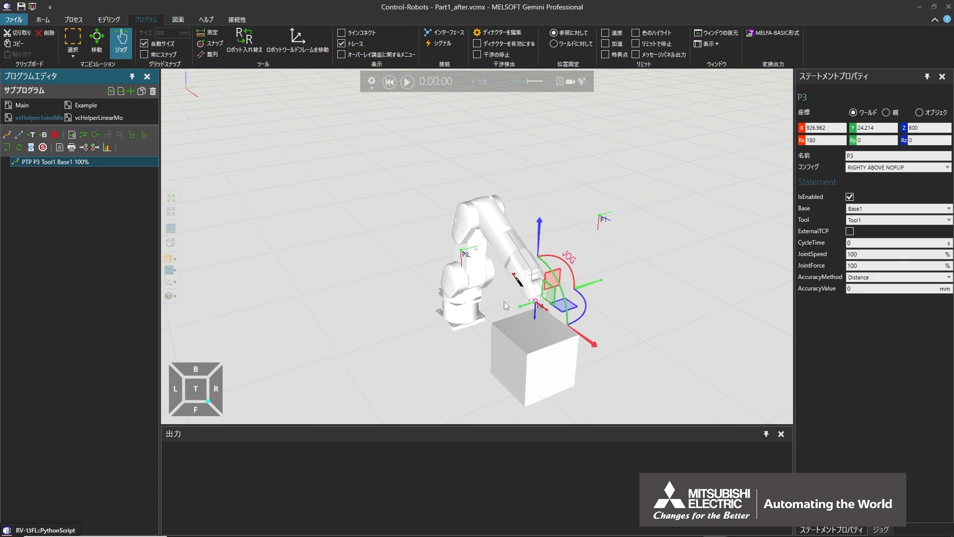
{"action": "left_click", "coordinate": [391, 84]}
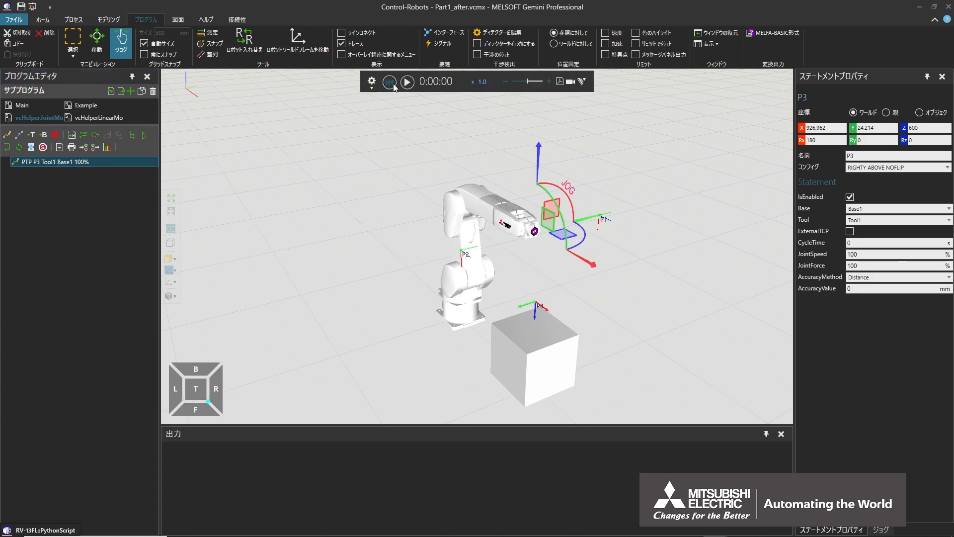
{"action": "left_click", "coordinate": [70, 120]}
{"action": "left_click", "coordinate": [67, 162]}
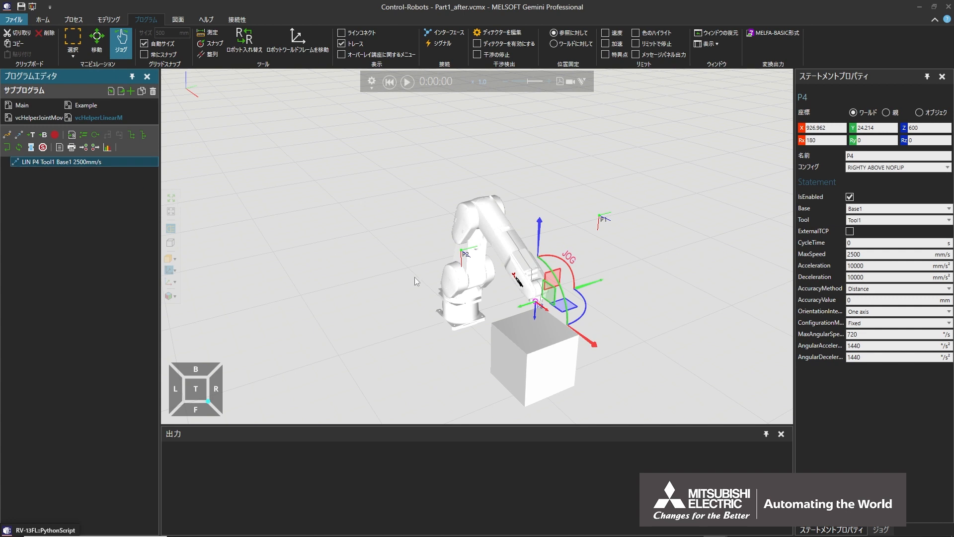
Step: Reset the simulation and delete the Block Geo component from the layout
{"action": "left_click", "coordinate": [389, 83]}
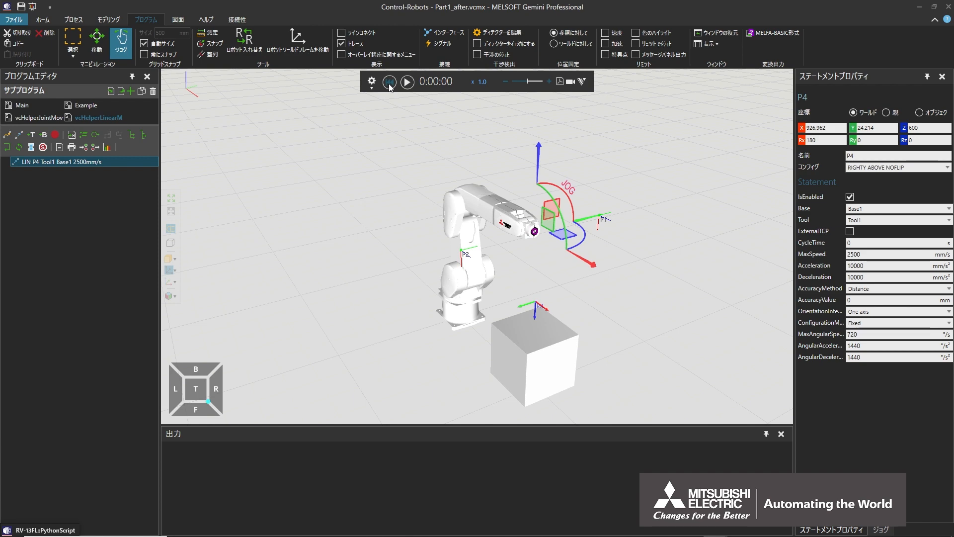
{"action": "left_click", "coordinate": [44, 19]}
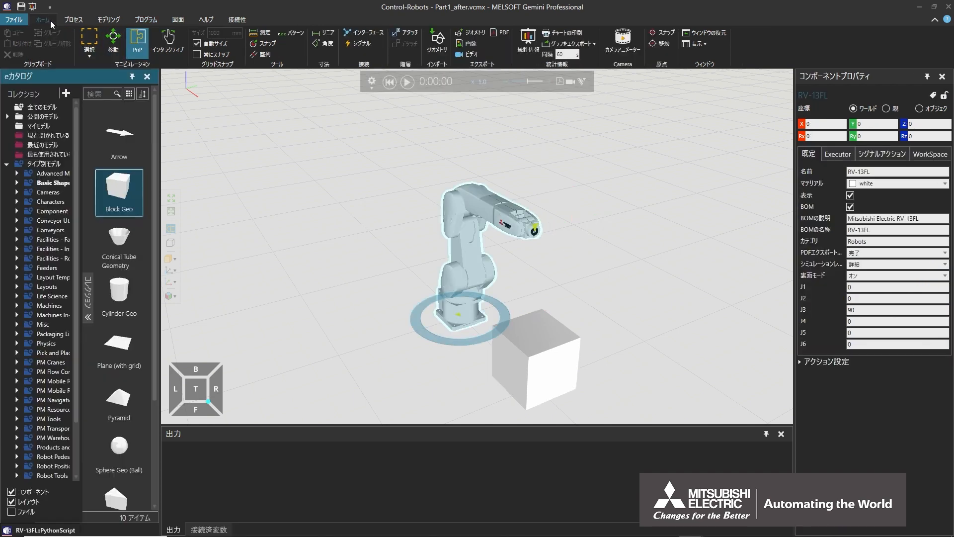
{"action": "left_click", "coordinate": [536, 335]}
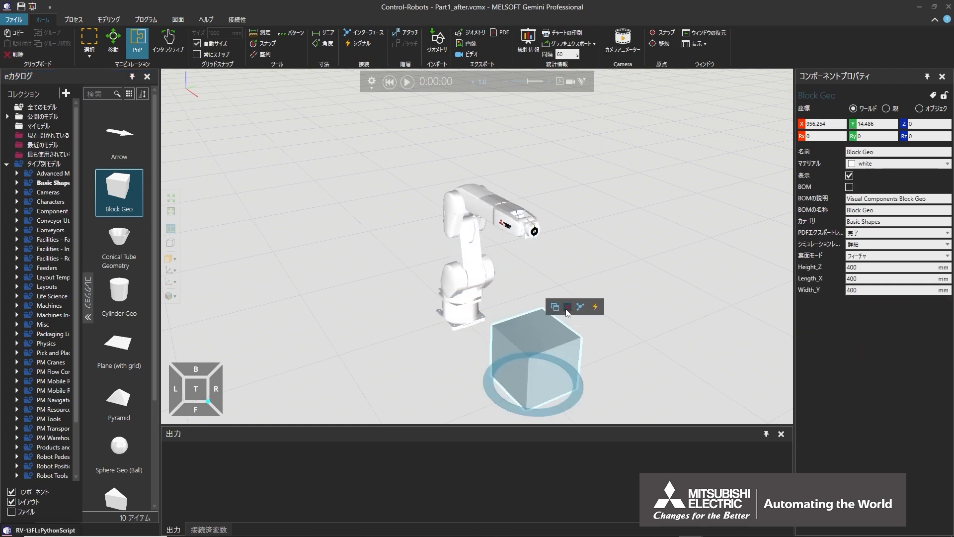
{"action": "left_click", "coordinate": [566, 308]}
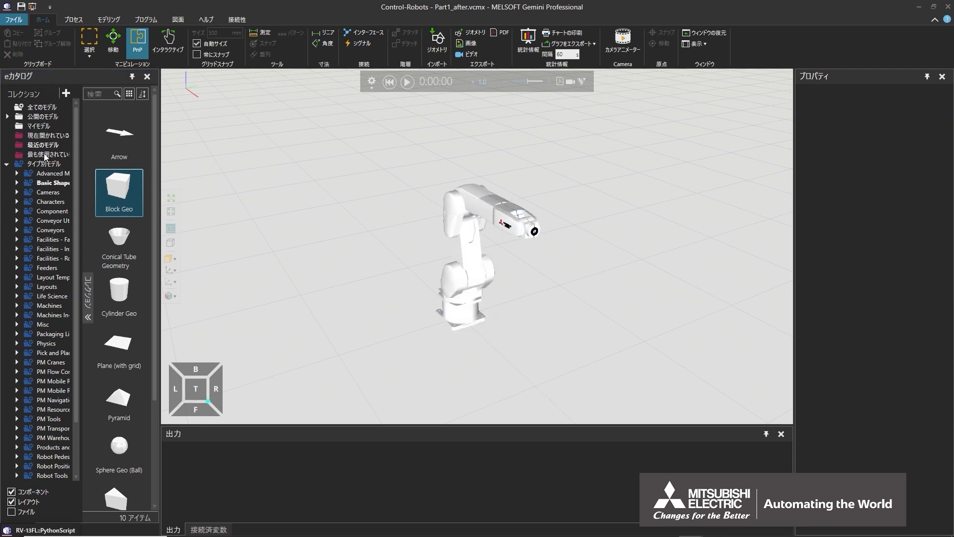
Step: Add a Visual Components Basic Feeder to the layout near the robot, at about X 520, Y -928
{"action": "left_click", "coordinate": [47, 268]}
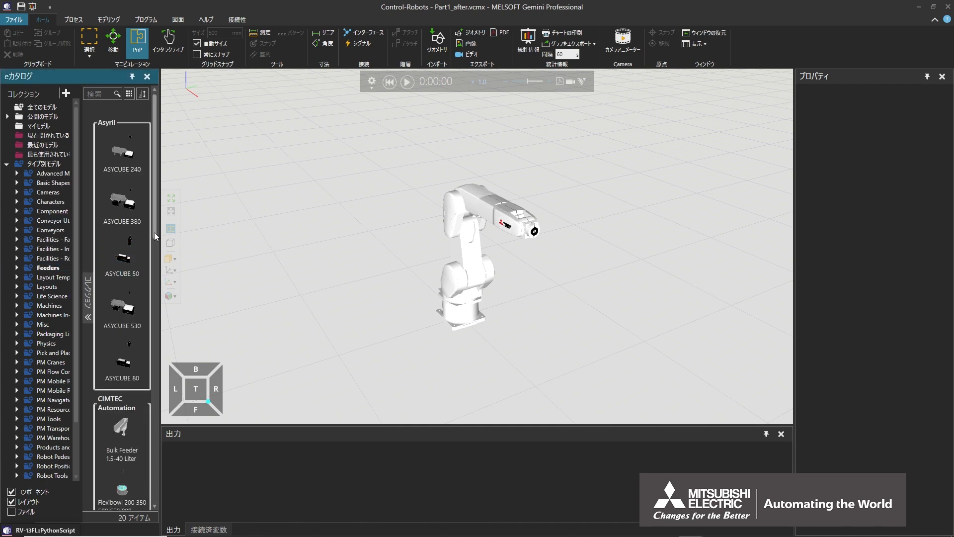
{"action": "left_click_drag", "start_coordinate": [154, 232], "coordinate": [375, 392]}
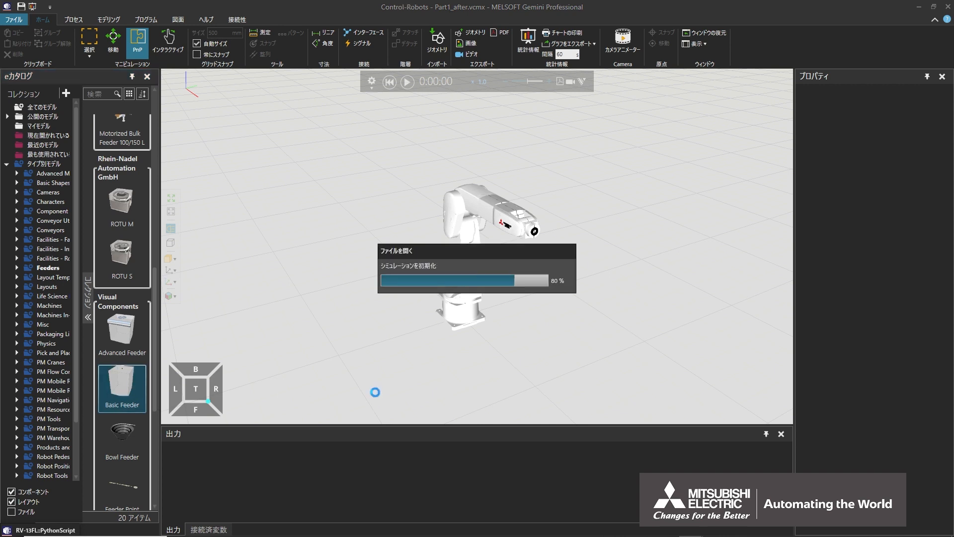
{"action": "left_click", "coordinate": [43, 78]}
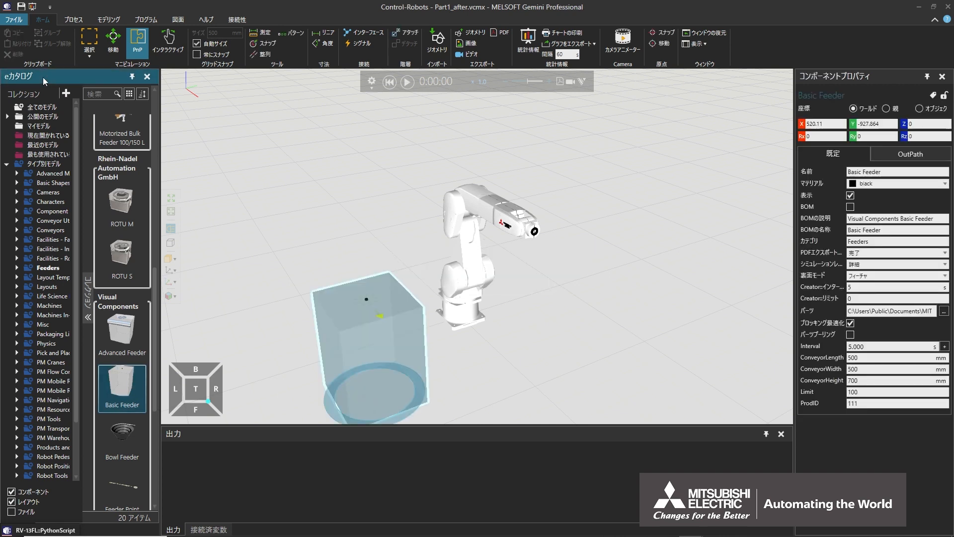
Step: Add a Sensor Conveyor from the Visual Components conveyor models to the layout beside the robot
{"action": "left_click", "coordinate": [17, 230]}
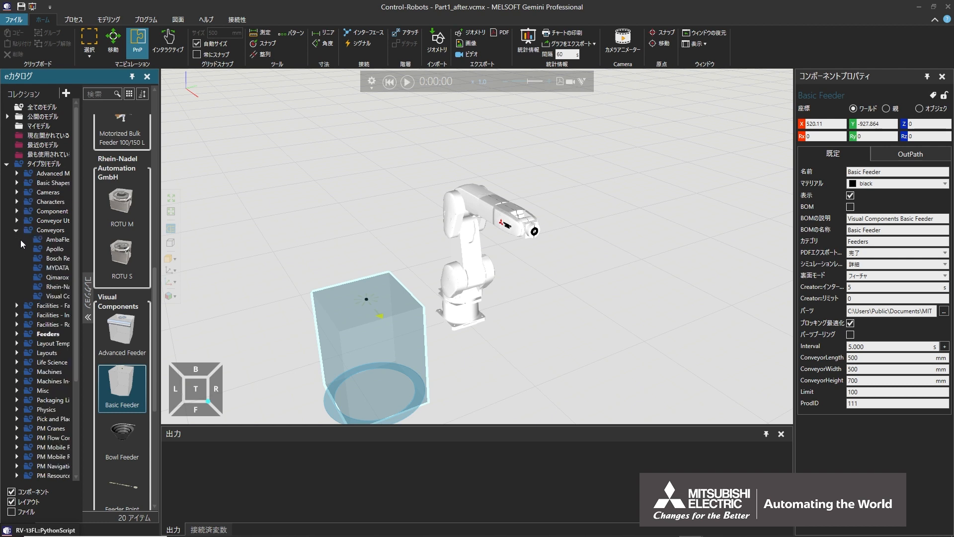
{"action": "left_click", "coordinate": [42, 297]}
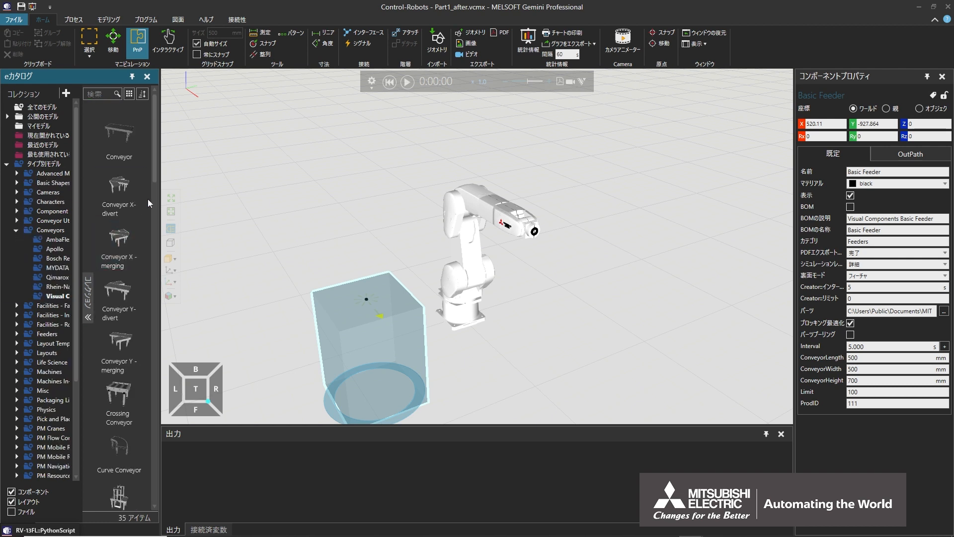
{"action": "left_click_drag", "start_coordinate": [151, 201], "coordinate": [157, 397]}
{"action": "left_click_drag", "start_coordinate": [119, 320], "coordinate": [507, 363]}
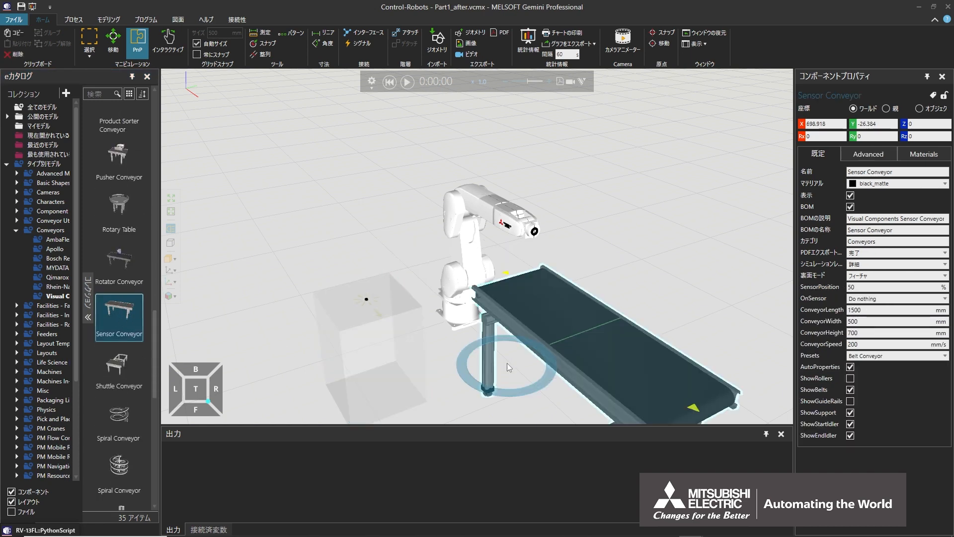
Step: Connect the Sensor Conveyor to the feeder's outlet and reposition both beside the robot, with the conveyor at about X -585, Y -750
{"action": "left_click", "coordinate": [140, 61]}
{"action": "left_click_drag", "start_coordinate": [566, 326], "coordinate": [457, 363]}
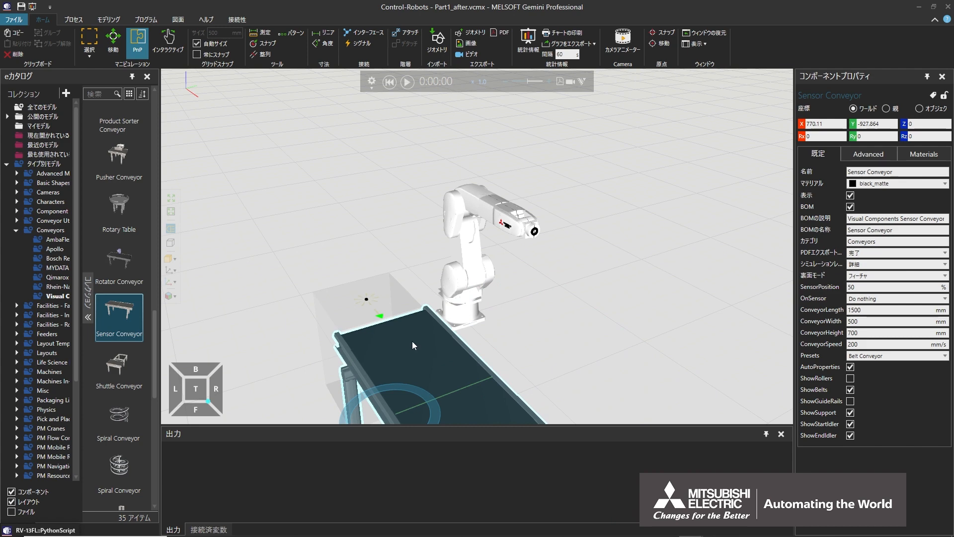
{"action": "left_click_drag", "start_coordinate": [366, 300], "coordinate": [333, 229]}
{"action": "left_click_drag", "start_coordinate": [410, 344], "coordinate": [352, 245]}
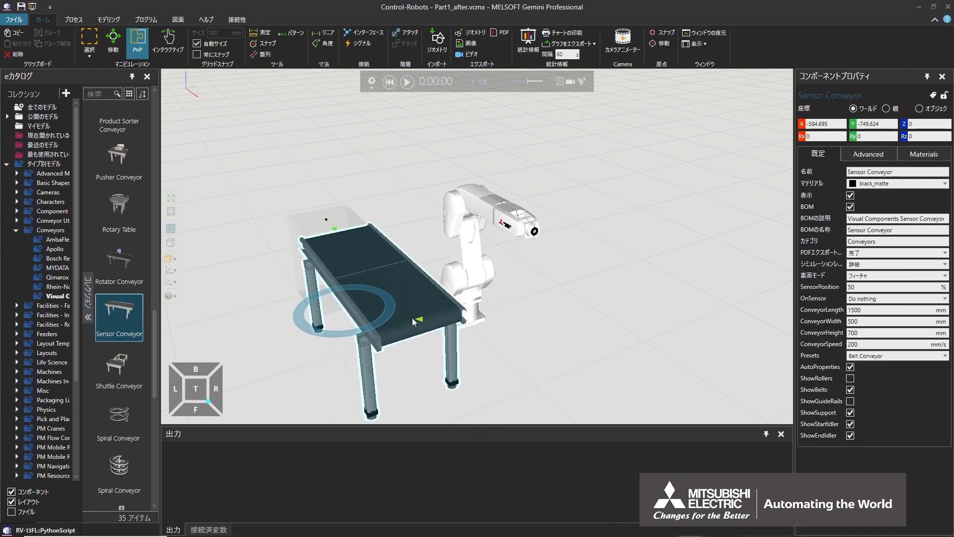
Step: Use the RV-13FL's workspace envelope to check its reach while moving it to about X 4, Y -112, and hide the envelope
{"action": "left_click", "coordinate": [471, 252]}
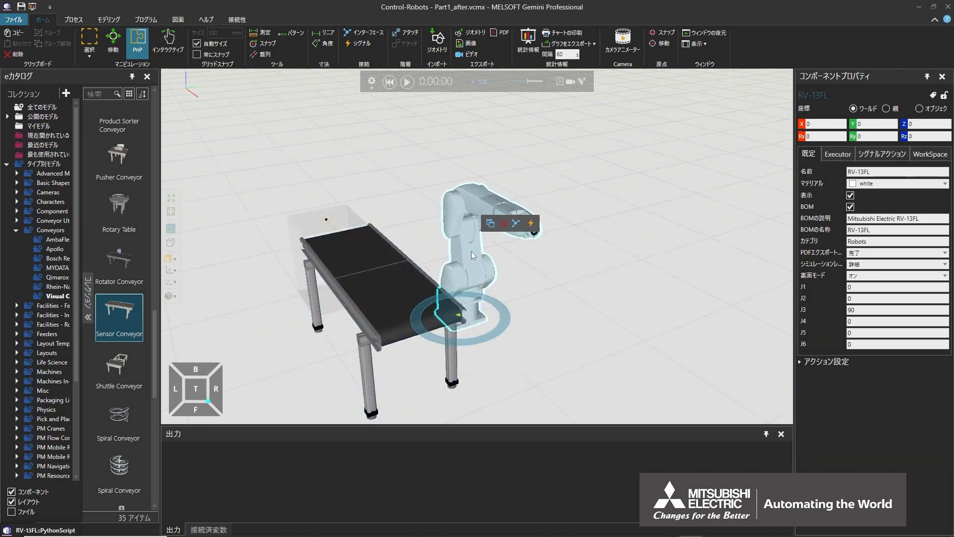
{"action": "left_click", "coordinate": [920, 157]}
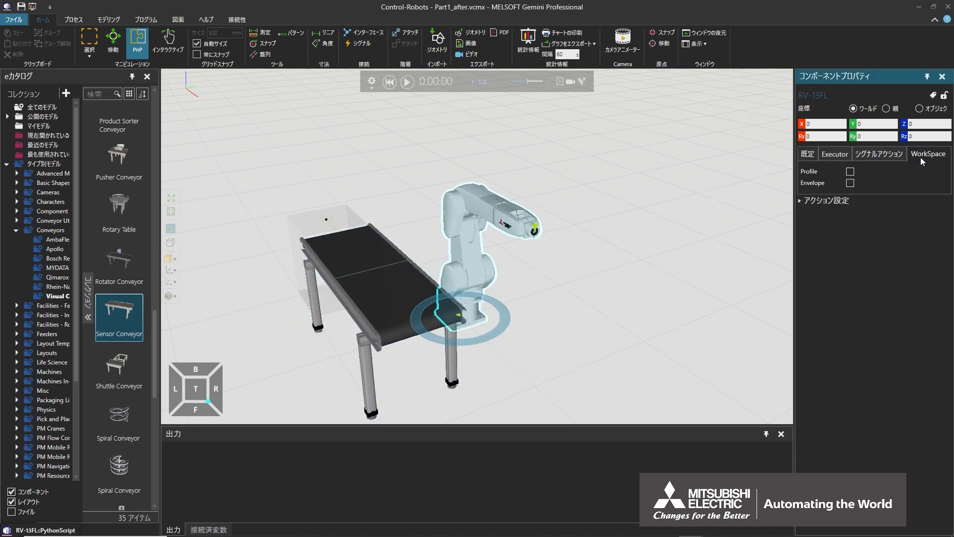
{"action": "left_click", "coordinate": [850, 184]}
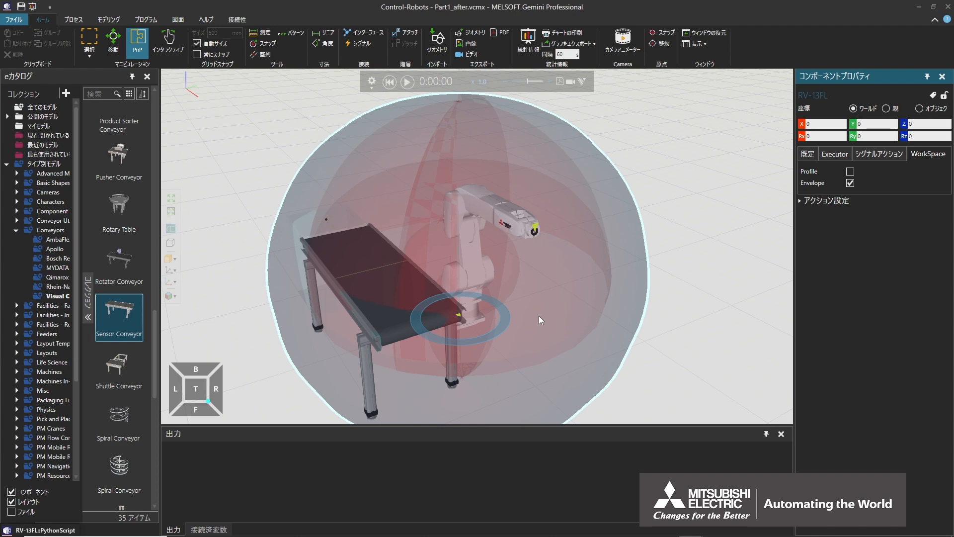
{"action": "right_click_drag", "start_coordinate": [539, 315], "coordinate": [544, 382]}
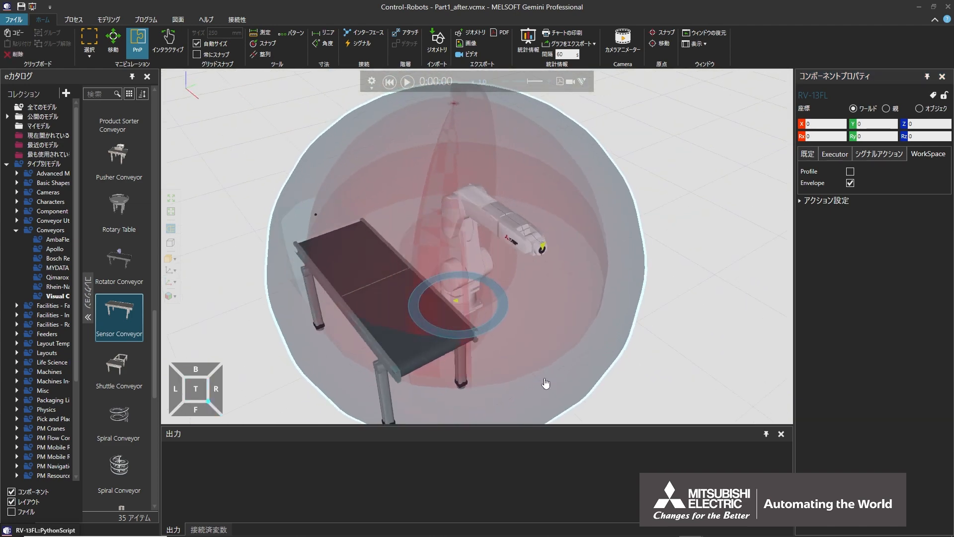
{"action": "middle_click_drag", "start_coordinate": [544, 383], "coordinate": [550, 357]}
{"action": "mouse_move", "coordinate": [475, 229]}
{"action": "left_mouse_down"}
{"action": "mouse_move", "coordinate": [482, 242]}
{"action": "mouse_move", "coordinate": [466, 243]}
{"action": "left_mouse_up"}
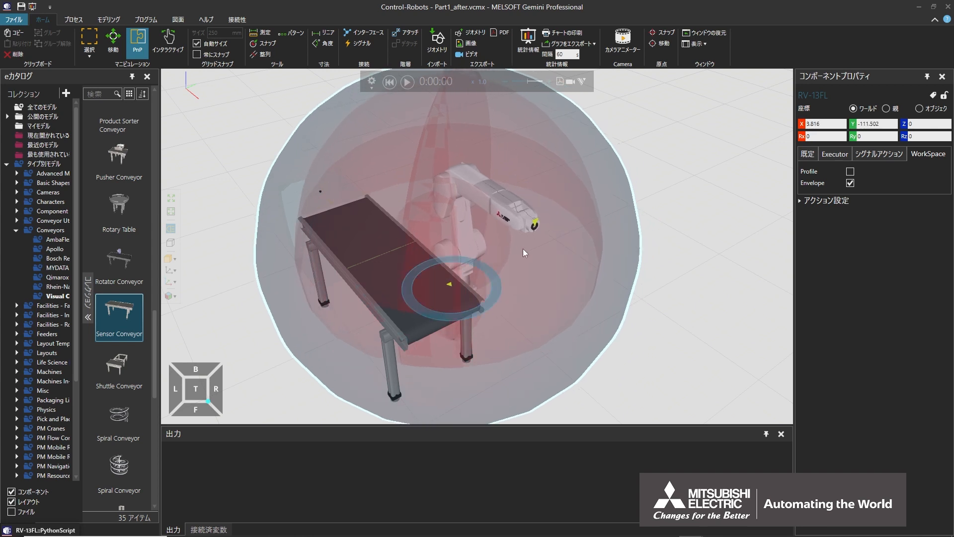
{"action": "left_click", "coordinate": [849, 183]}
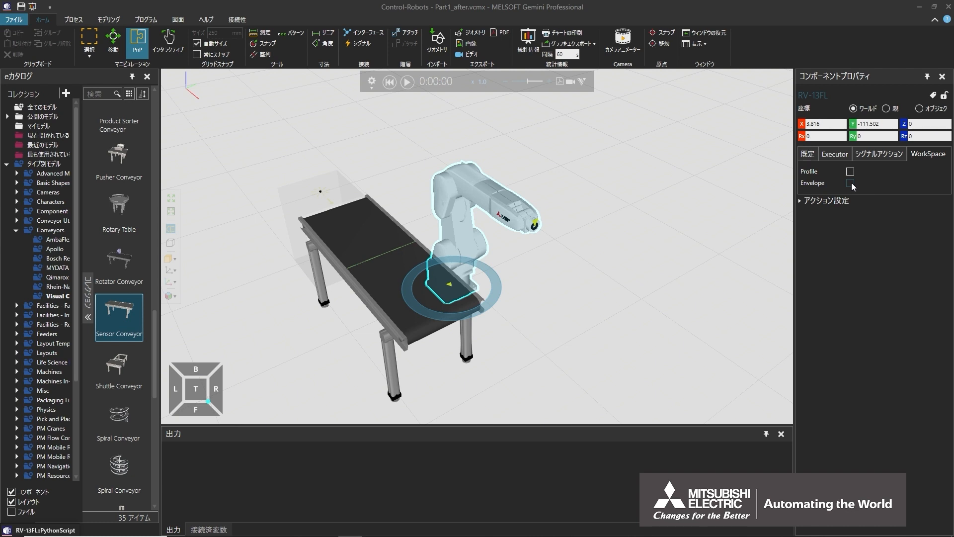
Step: Add a Python Script behavior to the Sensor Conveyor and close its script editor
{"action": "left_click", "coordinate": [383, 239]}
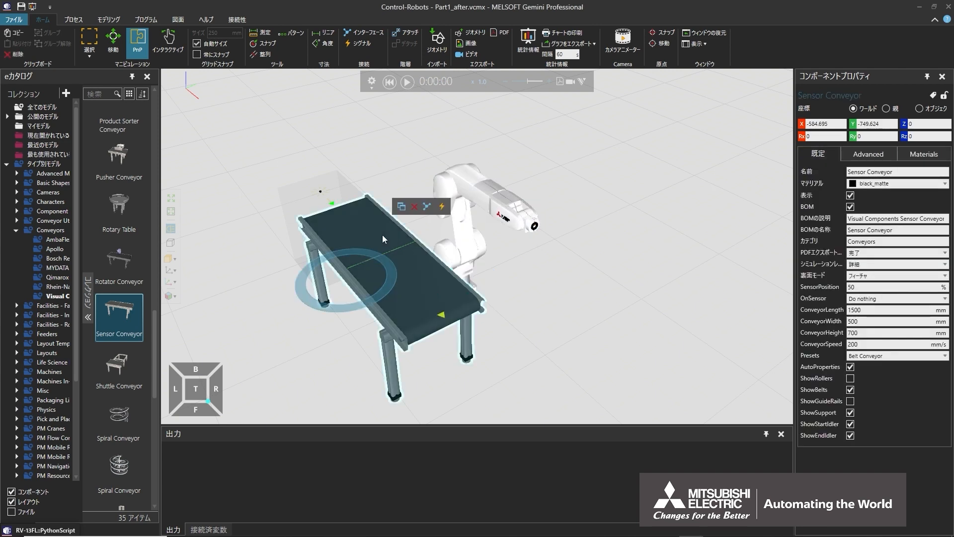
{"action": "left_click", "coordinate": [117, 20]}
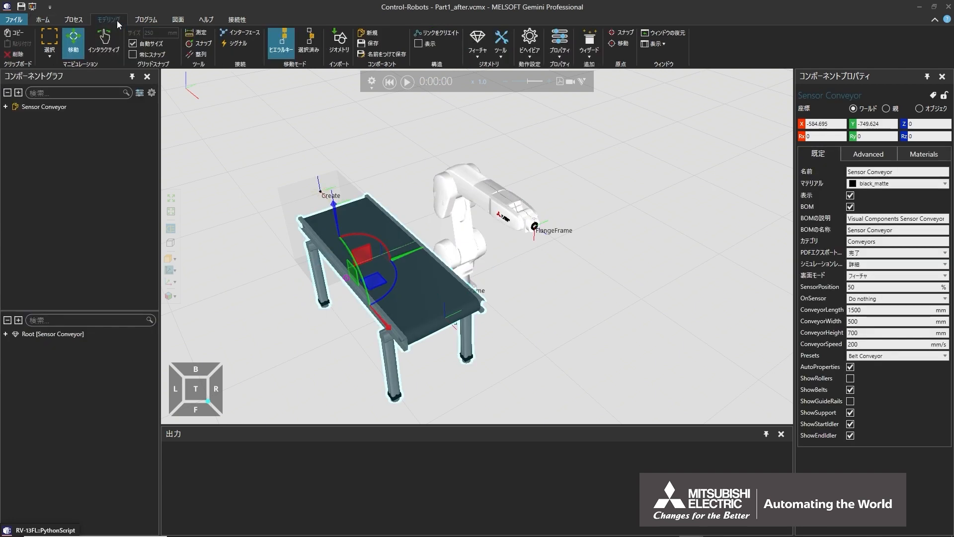
{"action": "left_click", "coordinate": [523, 56]}
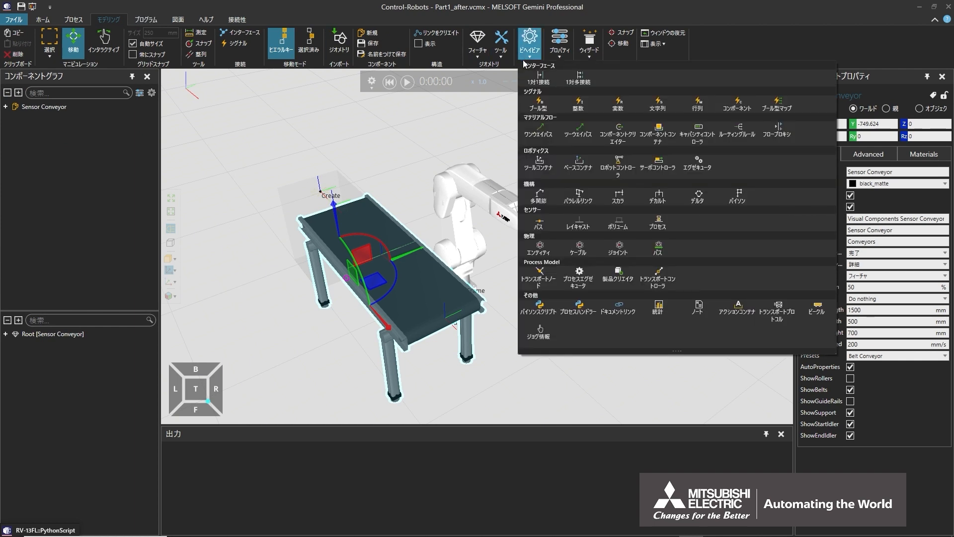
{"action": "left_click", "coordinate": [526, 304]}
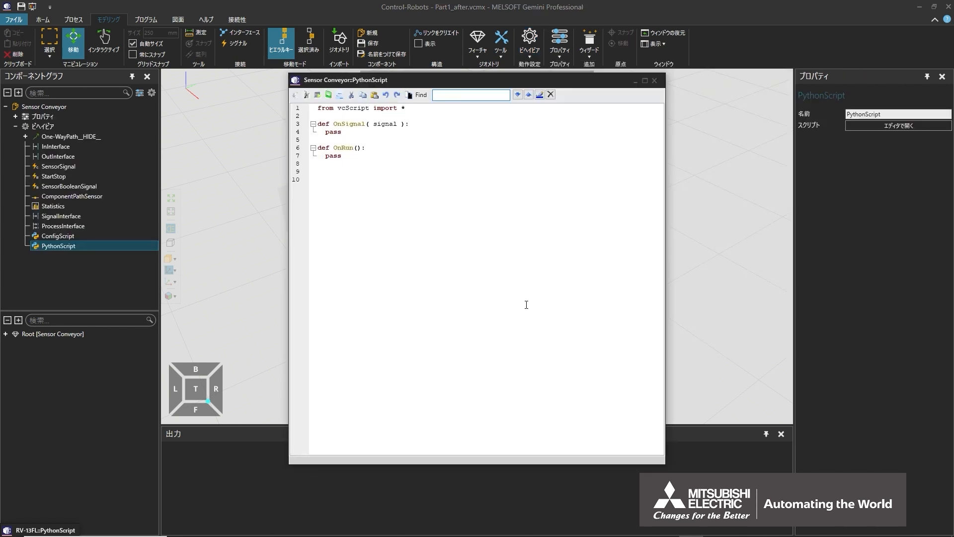
{"action": "left_click", "coordinate": [654, 80]}
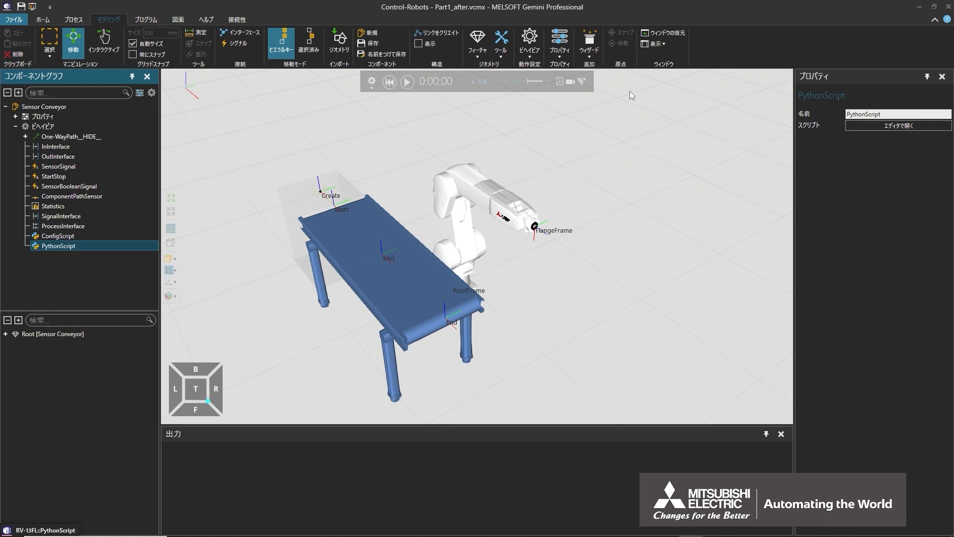
Step: Add PythonScript to the connections of the conveyor's SensorSignal, alongside ConfigScript
{"action": "left_click", "coordinate": [74, 167]}
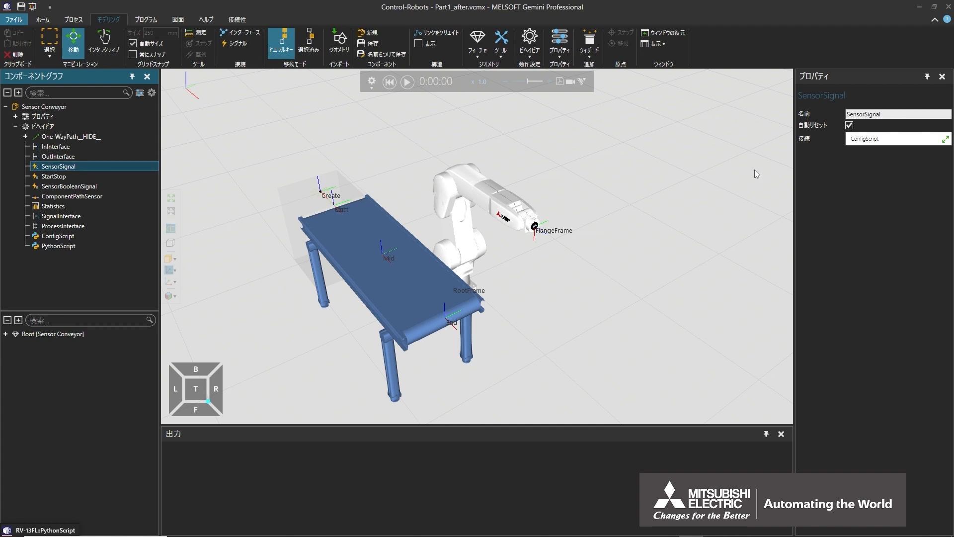
{"action": "left_click", "coordinate": [892, 140]}
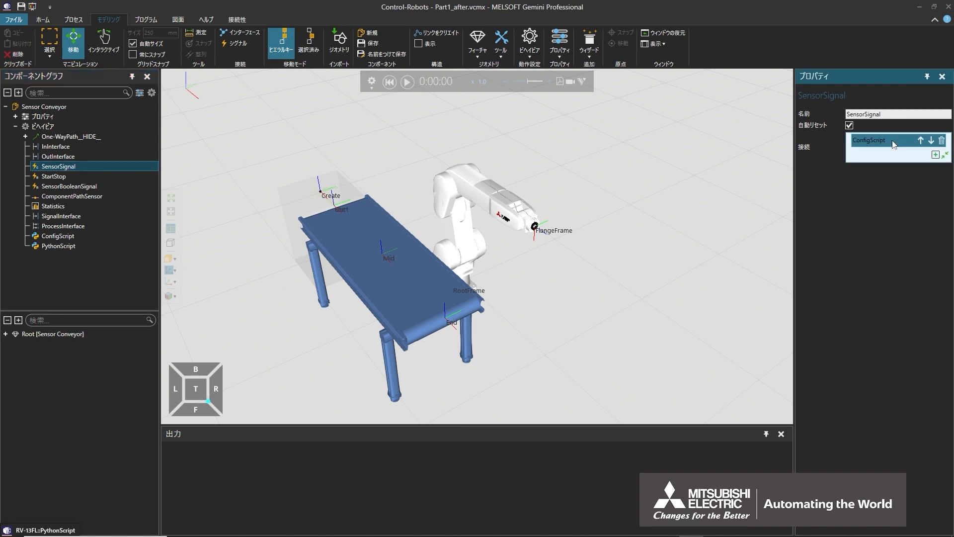
{"action": "left_click", "coordinate": [935, 155]}
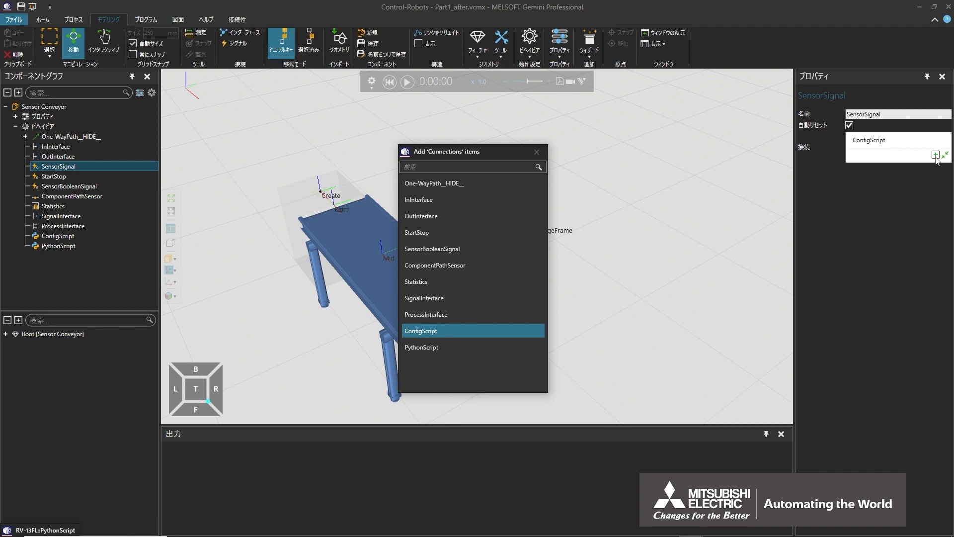
{"action": "left_click", "coordinate": [443, 348]}
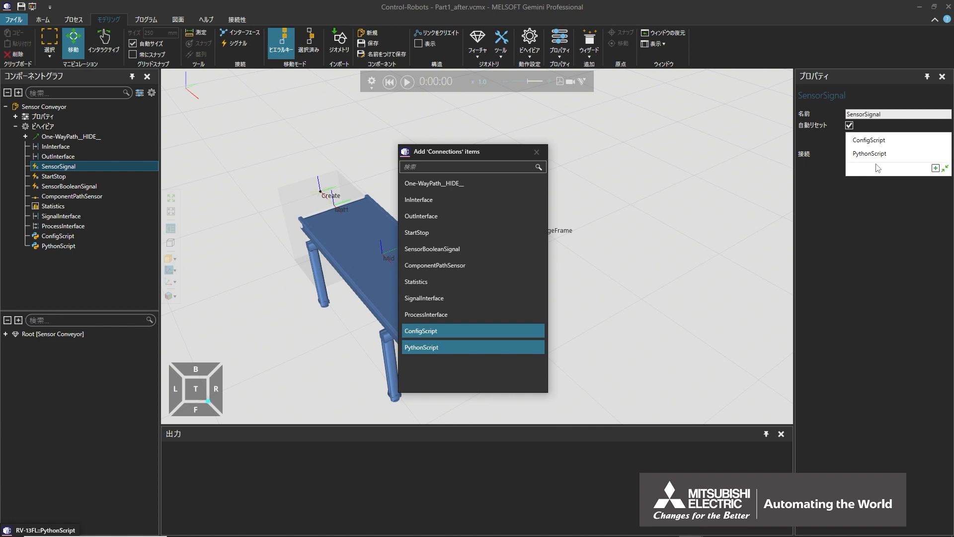
{"action": "left_click", "coordinate": [537, 152]}
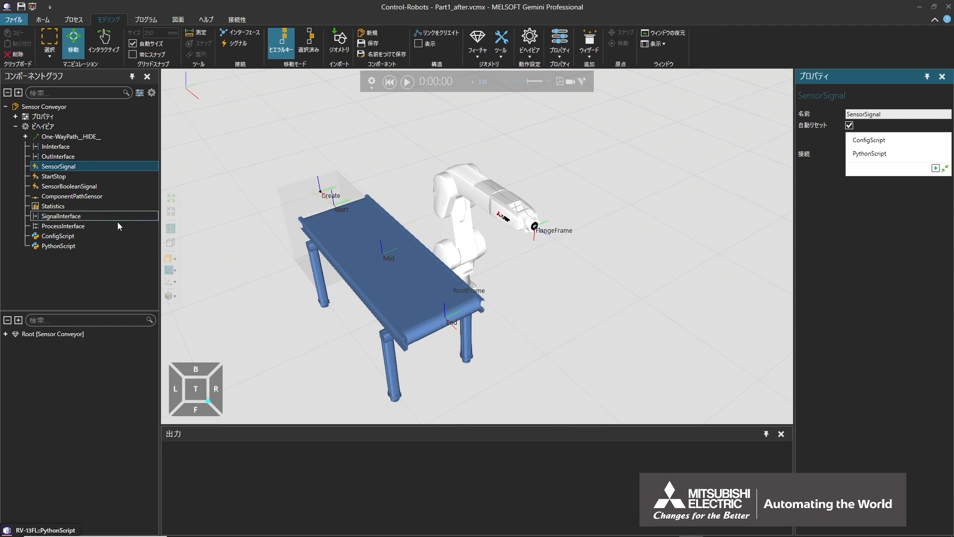
Step: In the conveyor's PythonScript, delete the OnSignal function and add from vcHelpers.Robot2 import * below the first import
{"action": "double_click", "coordinate": [64, 245]}
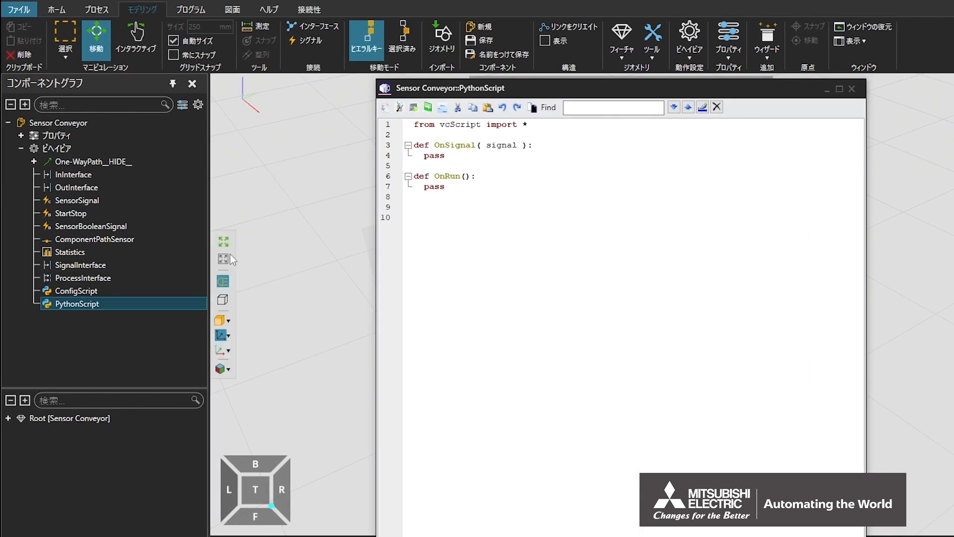
{"action": "left_click_drag", "start_coordinate": [431, 153], "coordinate": [393, 139]}
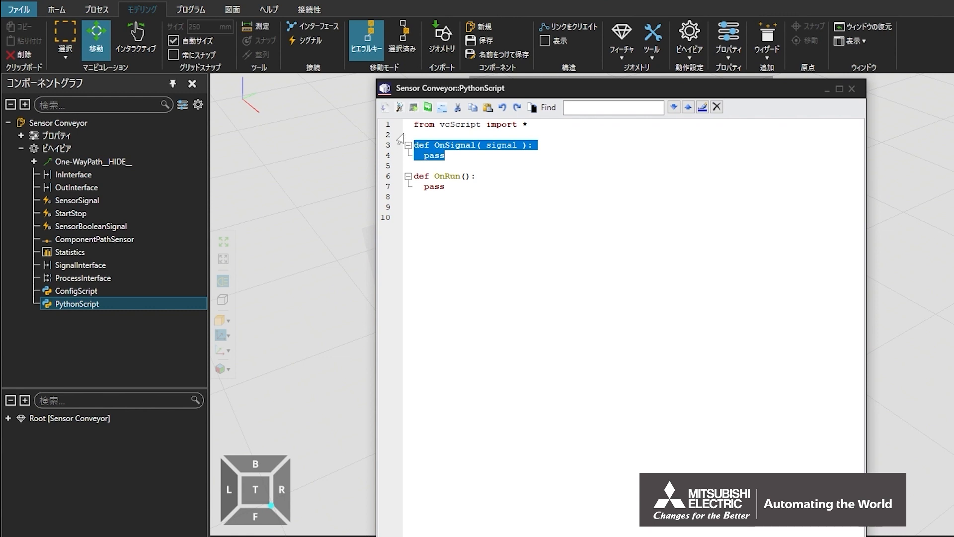
{"action": "key", "text": "Delete"}
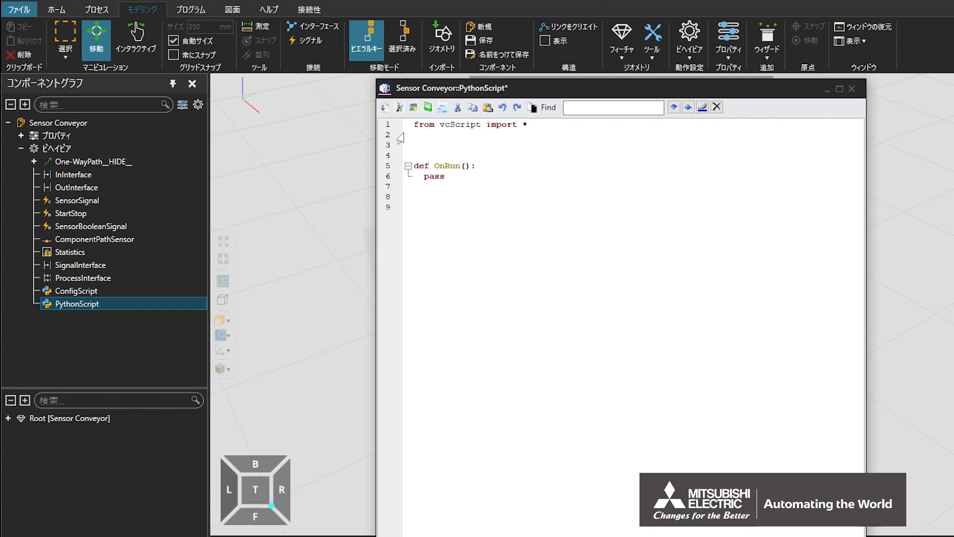
{"action": "type", "text": "from vcHelpers.Ro"}
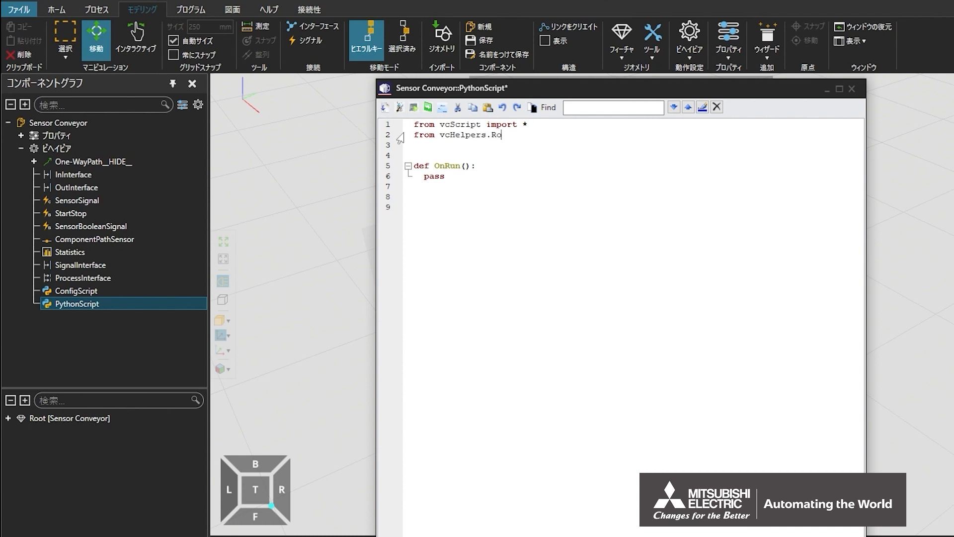
{"action": "type", "text": "bot2 import *"}
Step: Replace pass in OnRun with comp = getComponent() and the line sensor_signal = comp.findBehaviour("SensorSignal")
{"action": "double_click", "coordinate": [436, 177]}
{"action": "key", "text": "BackSpace"}
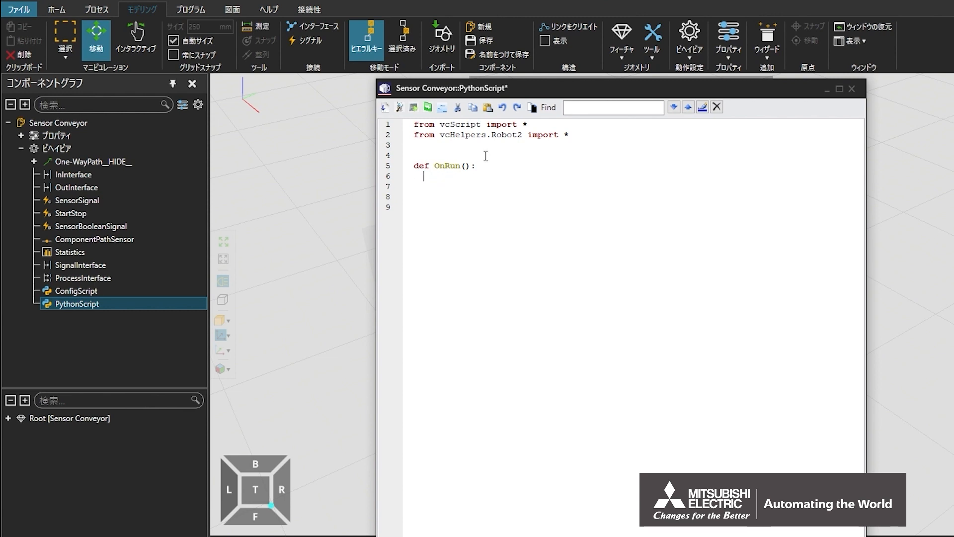
{"action": "type", "text": "comp = getCompone"}
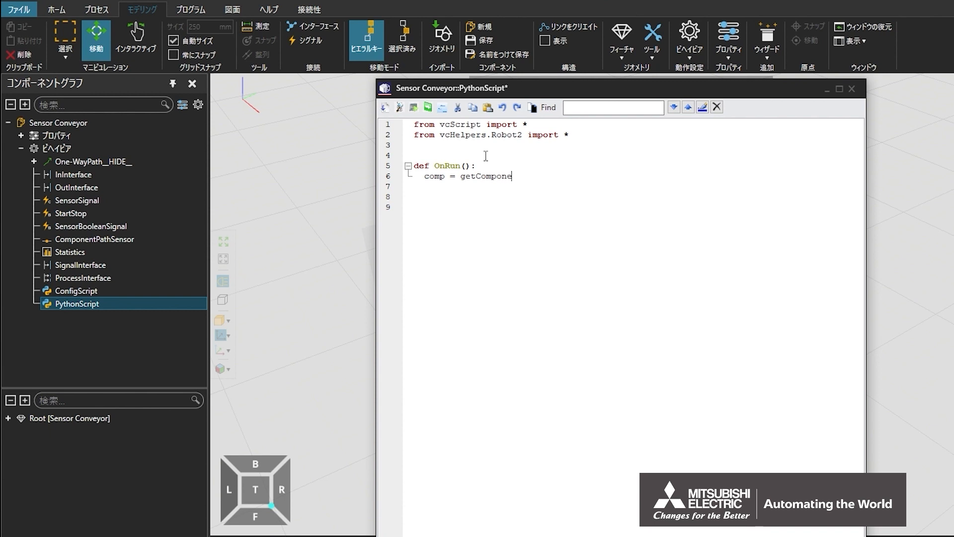
{"action": "type", "text": "nt()"}
{"action": "key", "text": "Return"}
{"action": "type", "text": "sensor_signal = comp"}
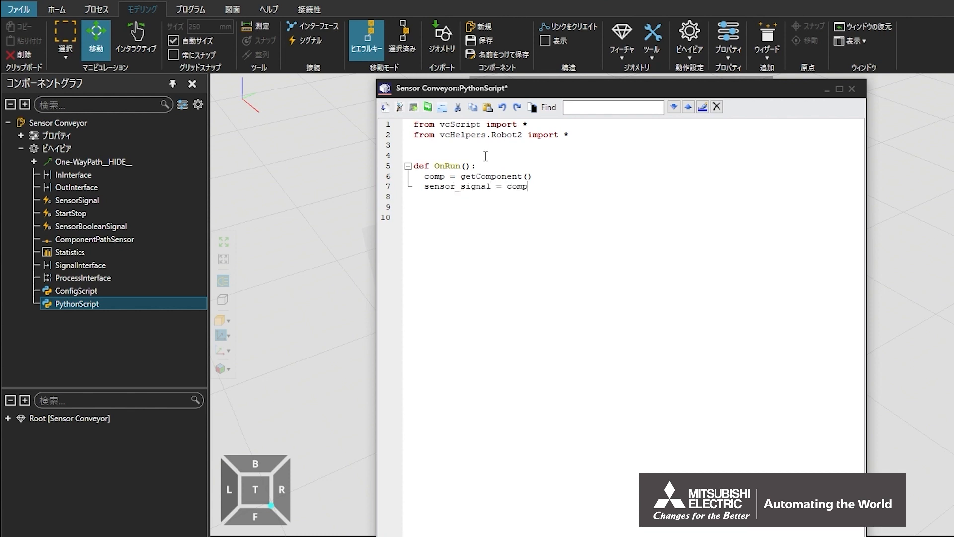
{"action": "type", "text": ".findBehavi"}
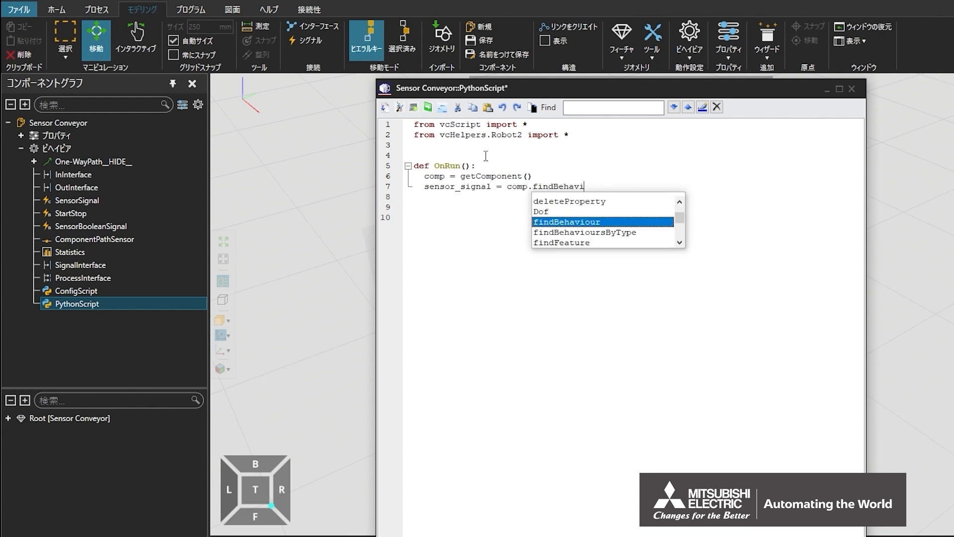
{"action": "type", "text": "our(\"SensorSignal"}
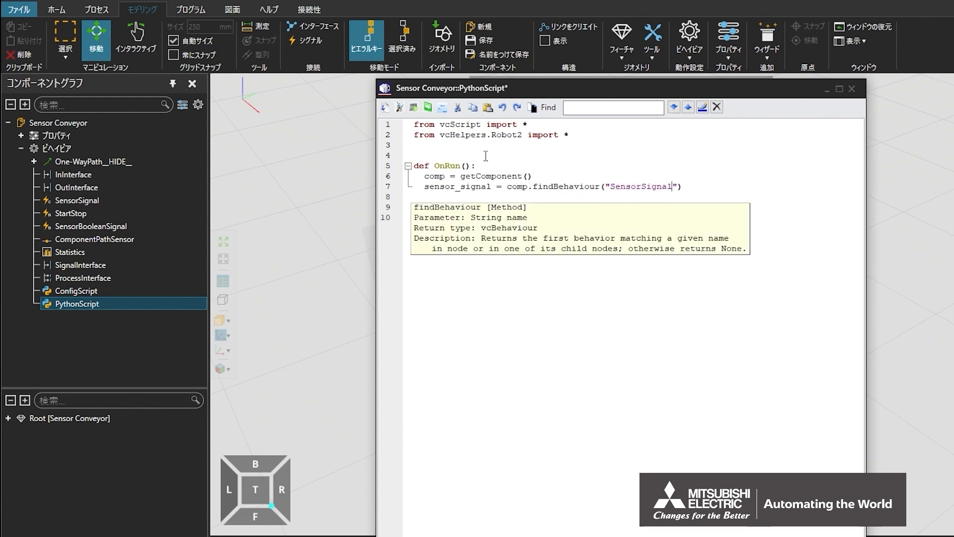
{"action": "key", "text": "End"}
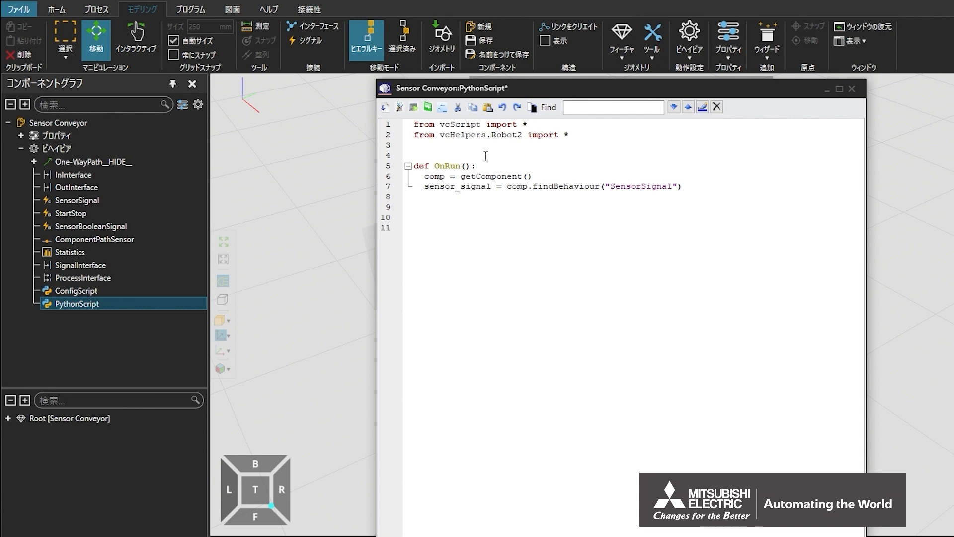
Step: Add triggerCondition(lambda: sensor_signal.Value != None) below the sensor_signal line in OnRun
{"action": "key", "text": "Return"}
{"action": "type", "text": "triggerCondition()"}
{"action": "key", "text": "Left"}
{"action": "type", "text": "lambda: se"}
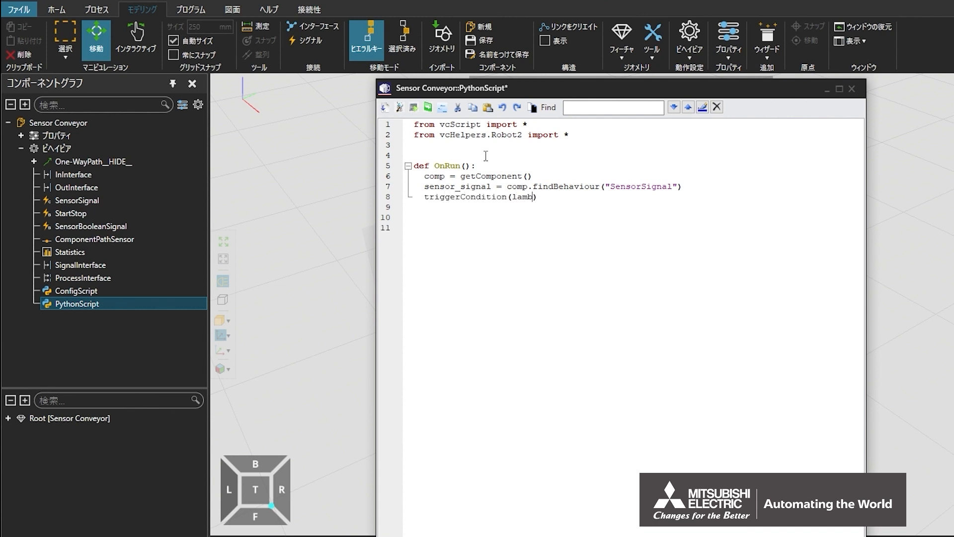
{"action": "type", "text": "nsor_signal.V"}
{"action": "type", "text": "alue != "}
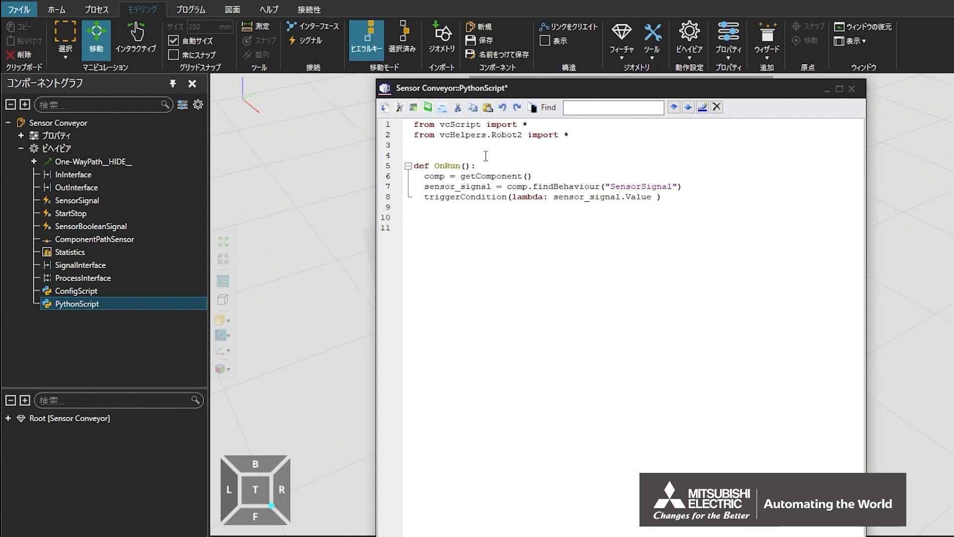
{"action": "type", "text": "None"}
Step: Add the line part = sensor_signal.Value to OnRun and show the properties of the conveyor's ComponentPathSensor
{"action": "key", "text": "Return"}
{"action": "type", "text": "part = sen"}
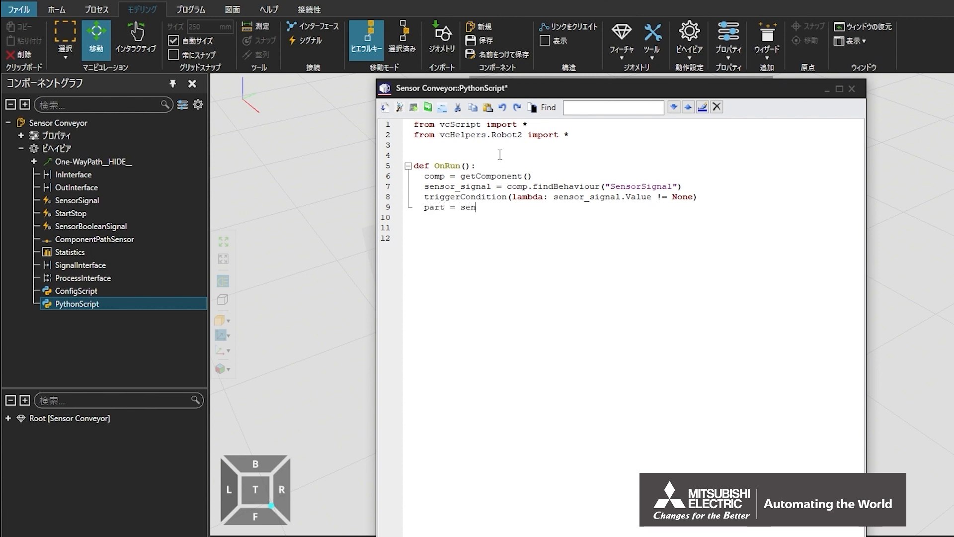
{"action": "type", "text": "sor_signal.Value"}
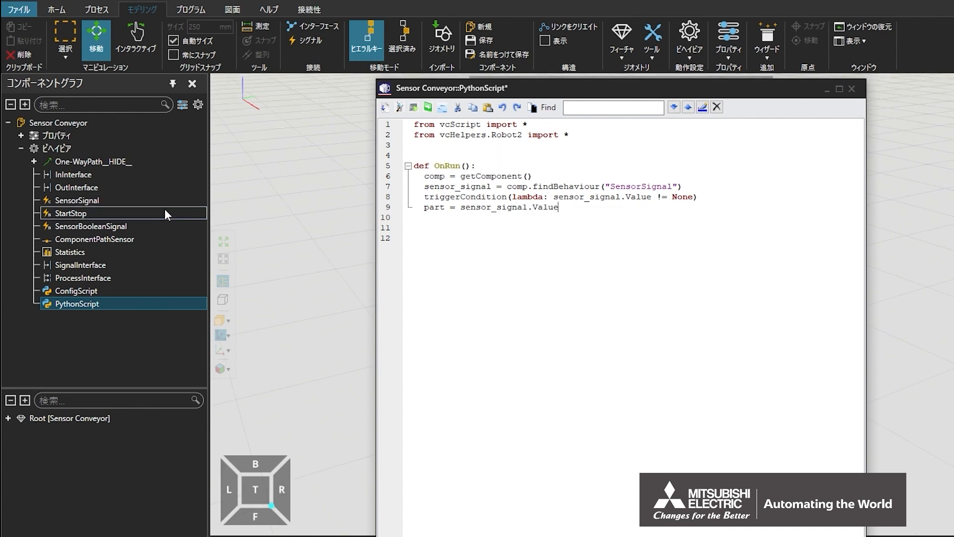
{"action": "left_click", "coordinate": [114, 240]}
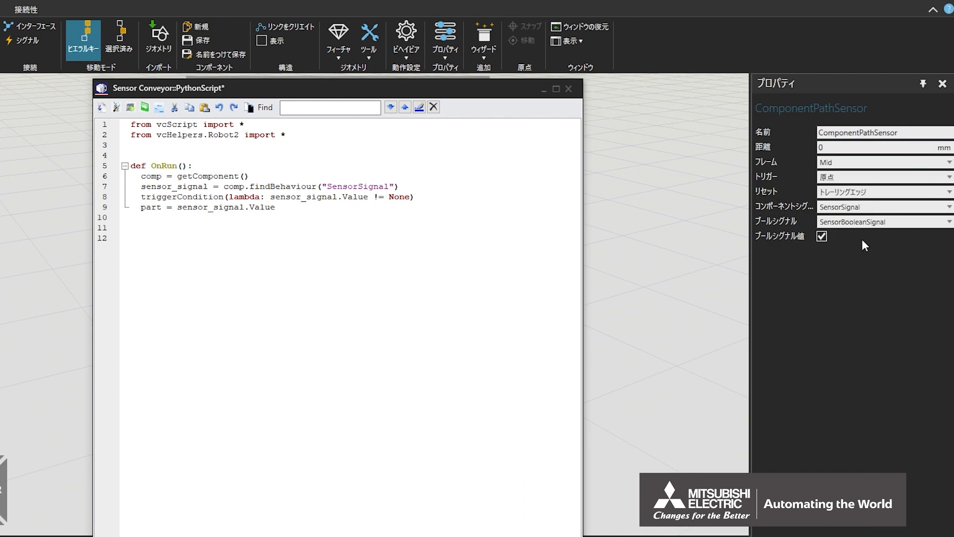
Step: After a blank line, add app = getApplication() and robot_comp = app.findComponent("RV-13FL") to OnRun
{"action": "left_click", "coordinate": [284, 207]}
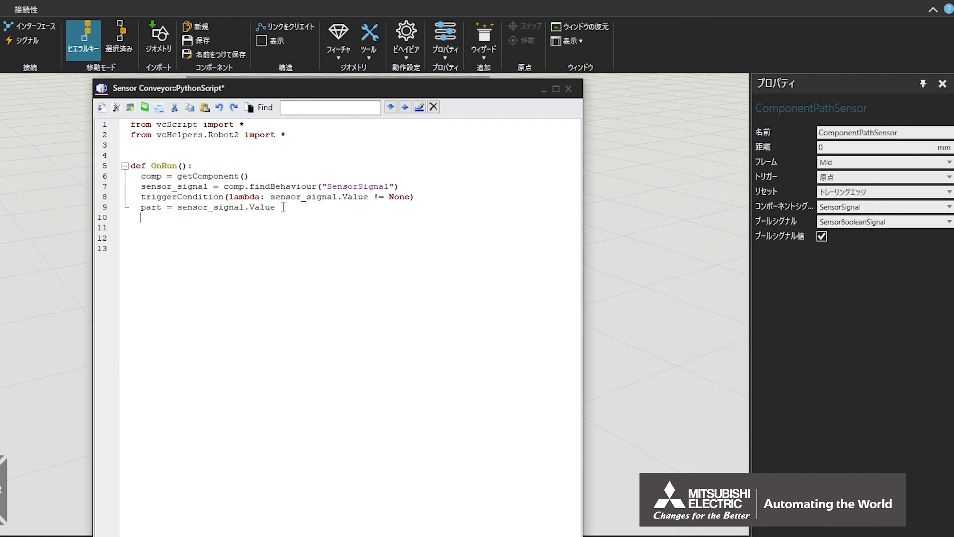
{"action": "key", "text": "Return"}
{"action": "type", "text": "app = getApplicatio"}
{"action": "type", "text": "n("}
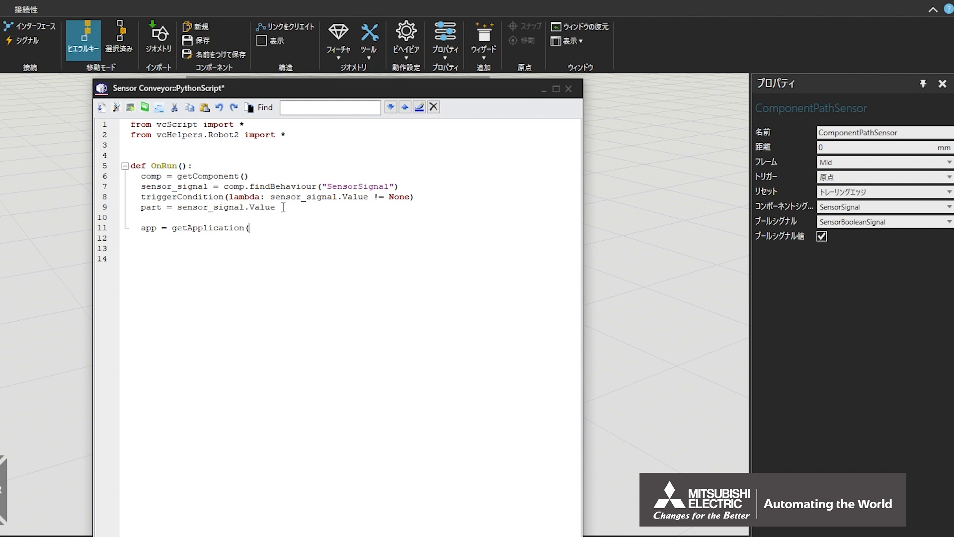
{"action": "type", "text": ")robot_comp = app.findComp"}
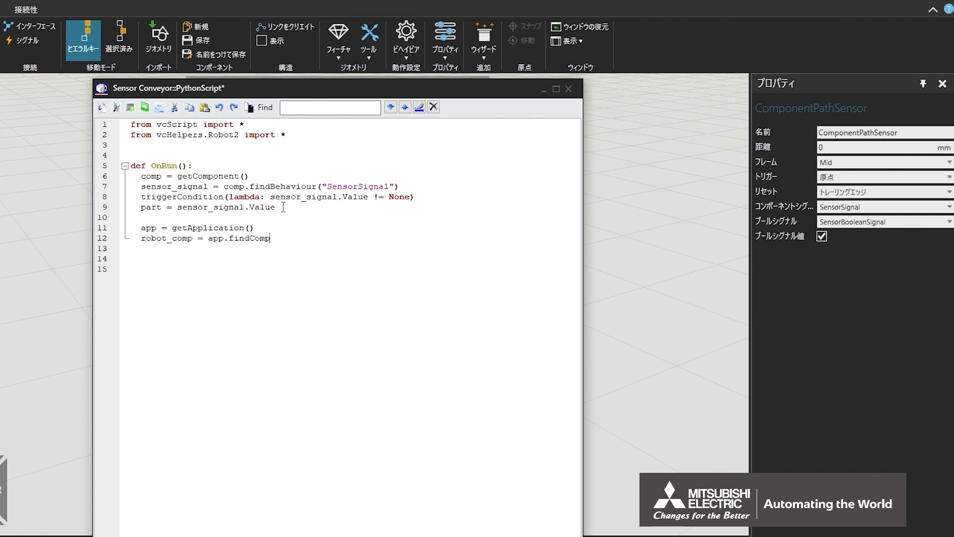
{"action": "type", "text": "onent()\"RV-13FL"}
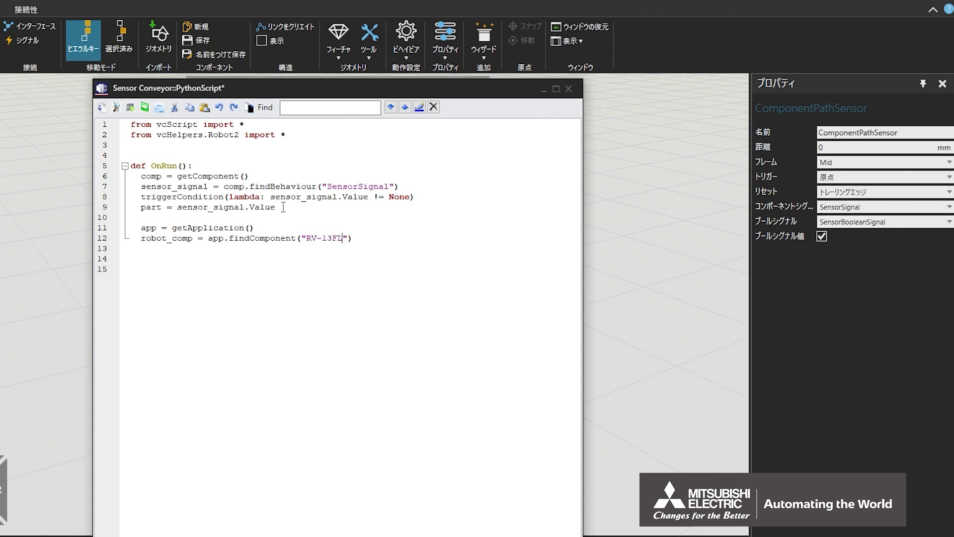
{"action": "key", "text": "End"}
Step: Add the line robot = getRobot(robot_comp) below the robot_comp line
{"action": "key", "text": "Return"}
{"action": "type", "text": "robot"}
{"action": "type", "text": " = getRob"}
{"action": "type", "text": "ot(robot_"}
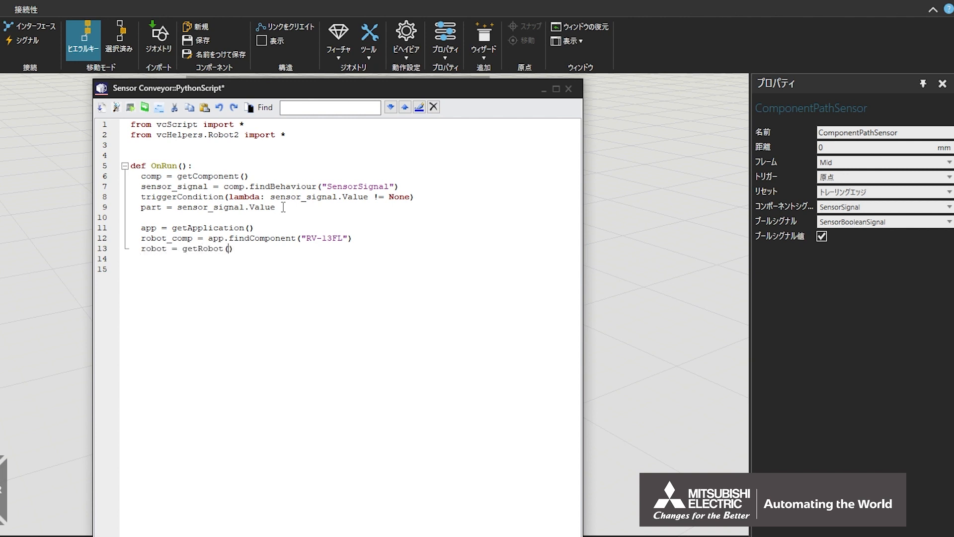
{"action": "type", "text": "comp"}
Step: Add robot.pickMovingPart(part) after a blank line at the end of OnRun and compile the script
{"action": "key", "text": "Return"}
{"action": "type", "text": "robot."}
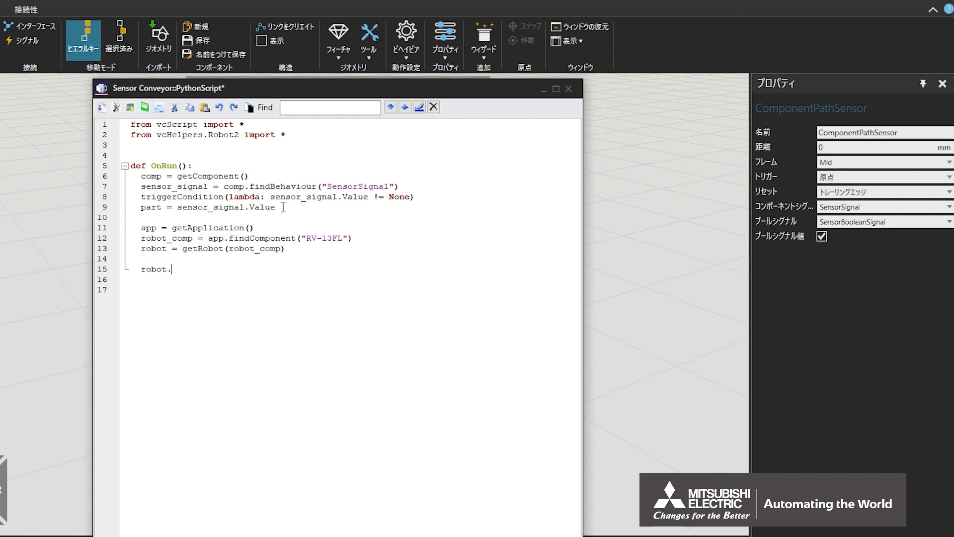
{"action": "type", "text": "pickMovingPart"}
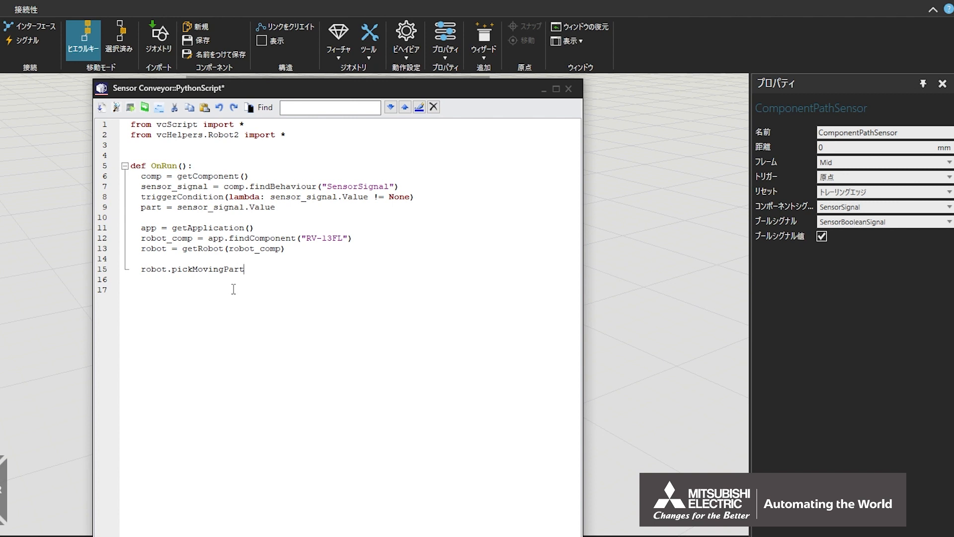
{"action": "type", "text": "()"}
{"action": "key", "text": "Left"}
{"action": "type", "text": "part"}
{"action": "left_click", "coordinate": [102, 108]}
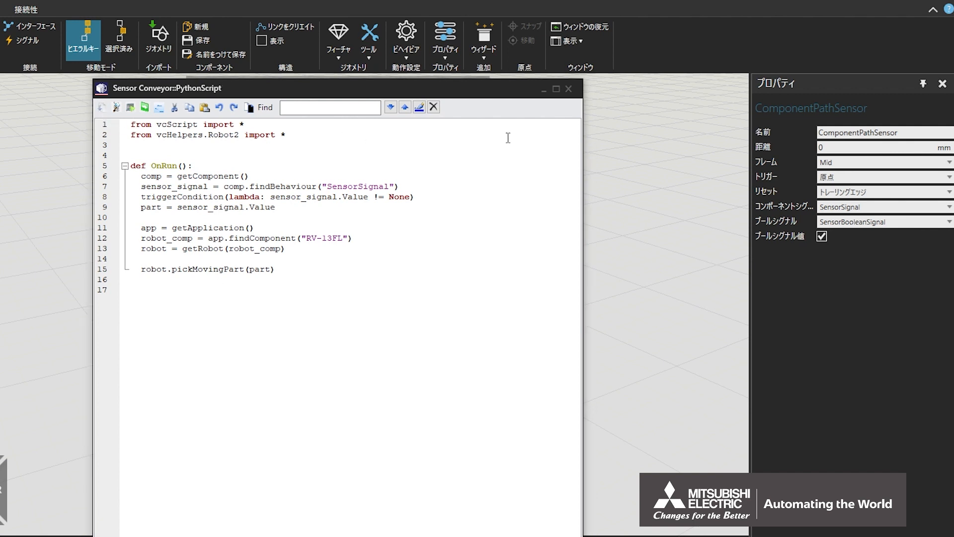
Step: Minimize the script editor, run the simulation to check the robot's pick from the conveyor, and reset it
{"action": "left_click", "coordinate": [543, 91]}
{"action": "left_click", "coordinate": [247, 90]}
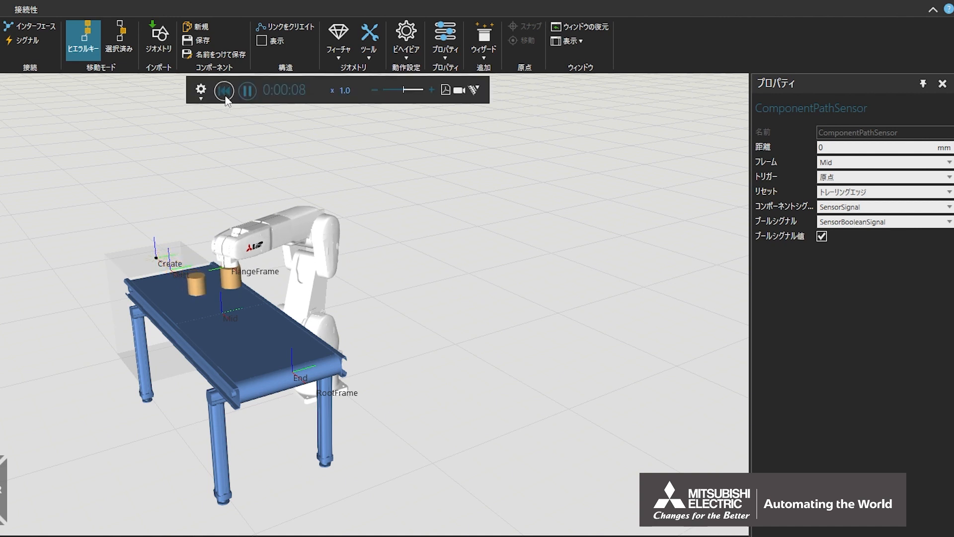
{"action": "left_click", "coordinate": [224, 90]}
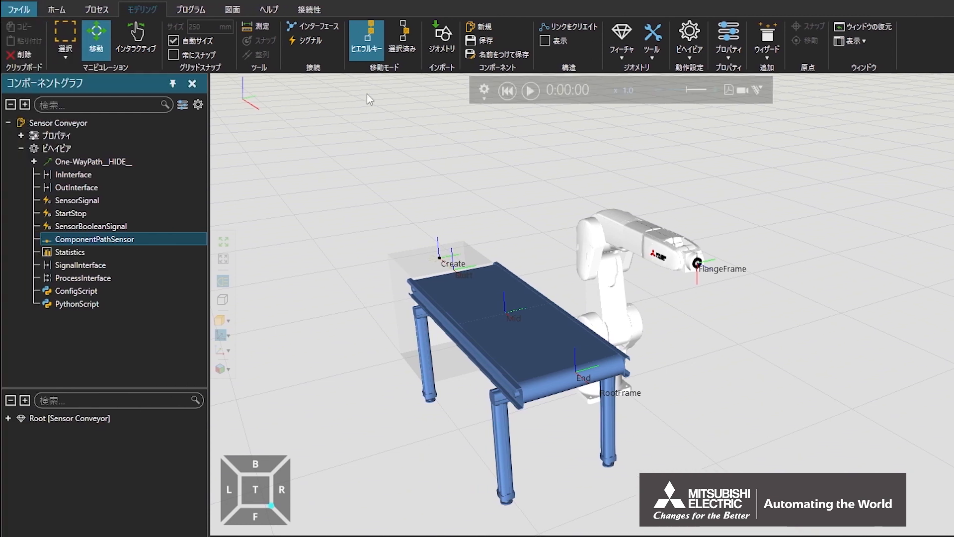
Step: Add a Euro Pallet from the catalog's products category to the floor beside the robot, on the side away from the conveyor
{"action": "left_click", "coordinate": [56, 11]}
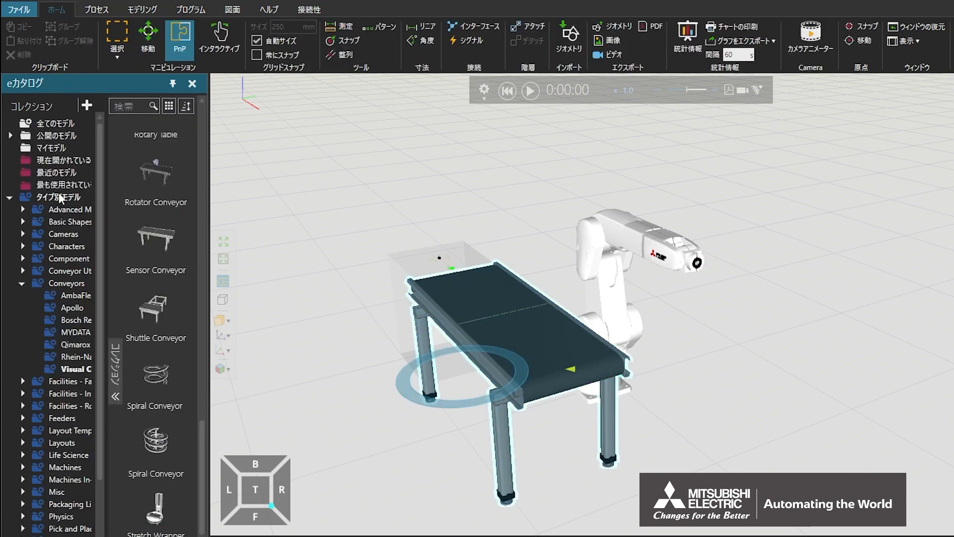
{"action": "left_click_drag", "start_coordinate": [97, 214], "coordinate": [96, 390]}
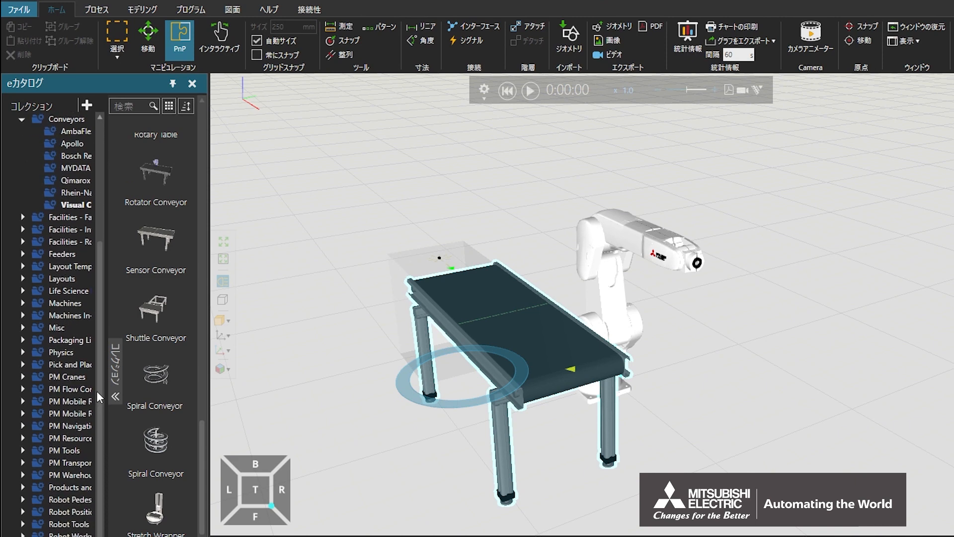
{"action": "left_click", "coordinate": [61, 485]}
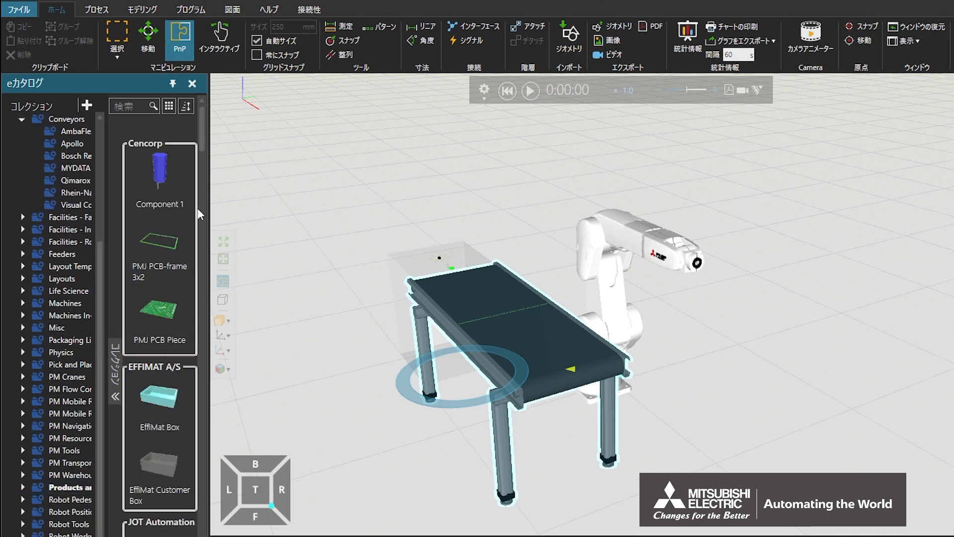
{"action": "left_click_drag", "start_coordinate": [202, 112], "coordinate": [204, 362]}
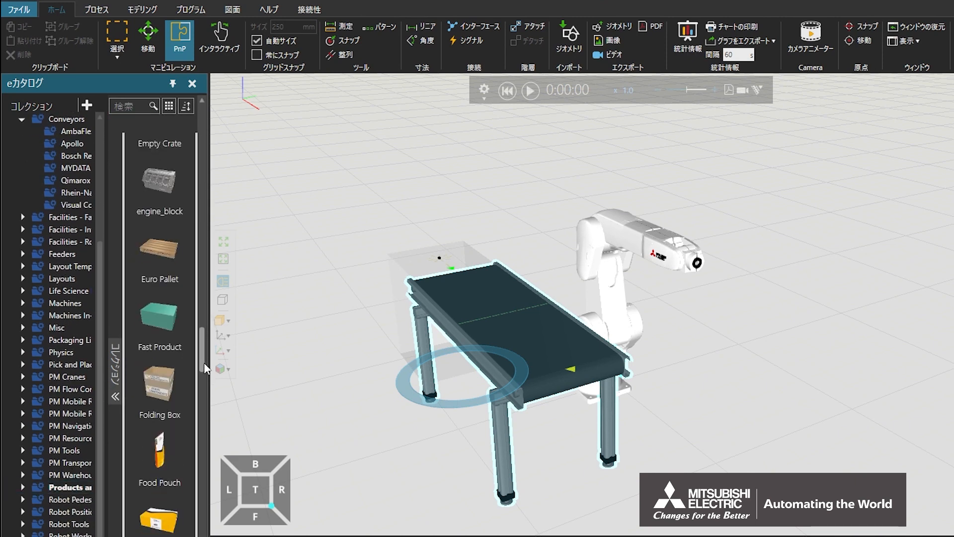
{"action": "left_click_drag", "start_coordinate": [170, 275], "coordinate": [752, 361]}
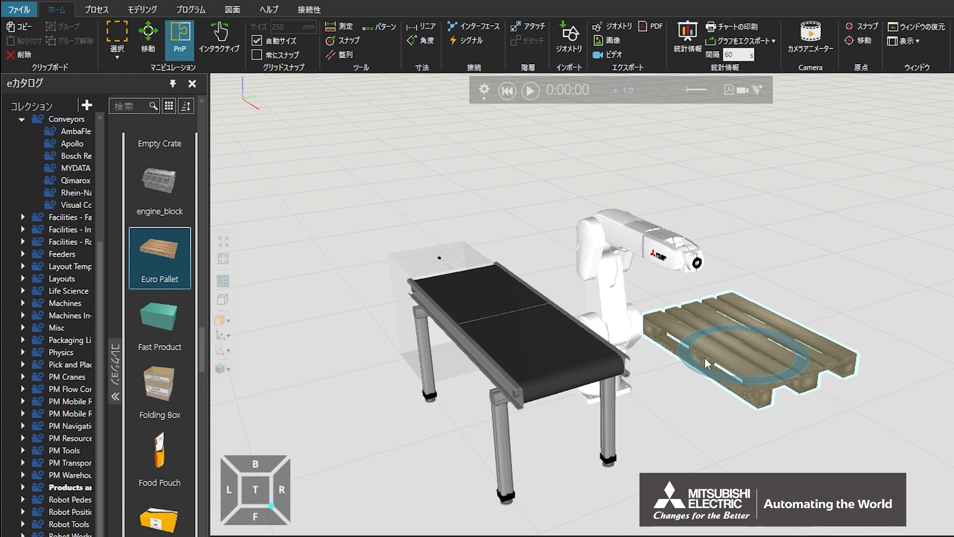
Step: Reopen the Sensor Conveyor's PythonScript and add pallet = app.findComponent("Euro Pallet") after a blank line below the pickMovingPart call
{"action": "left_click", "coordinate": [529, 336]}
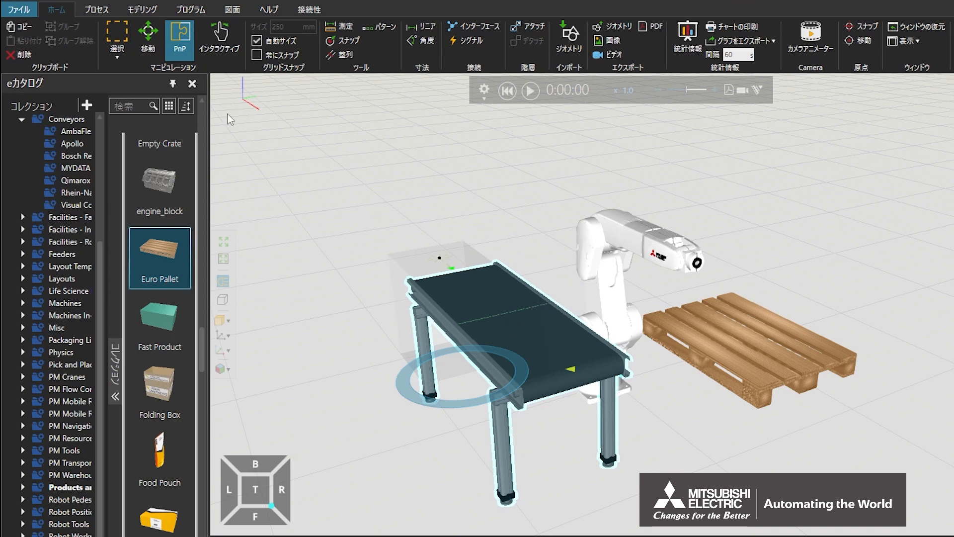
{"action": "left_click", "coordinate": [145, 14]}
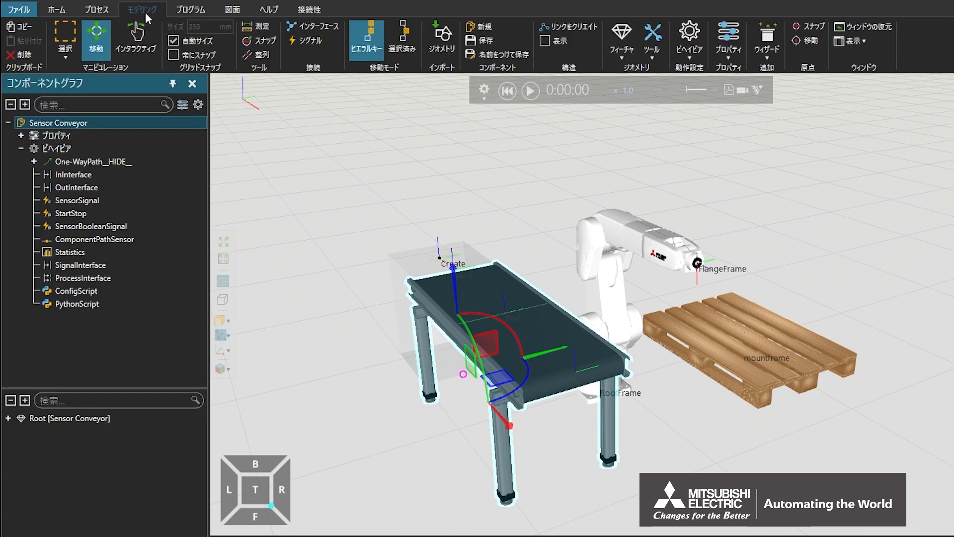
{"action": "double_click", "coordinate": [104, 304]}
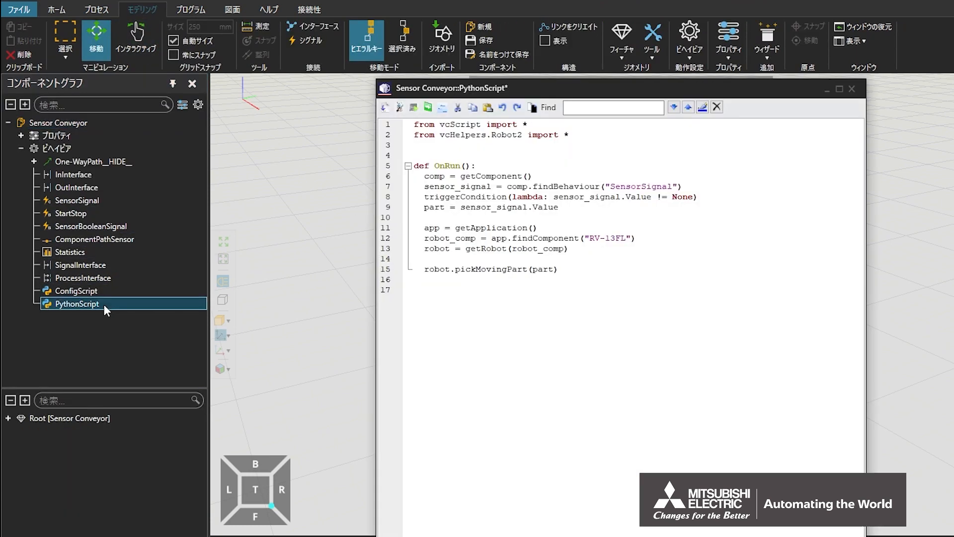
{"action": "left_click", "coordinate": [564, 271]}
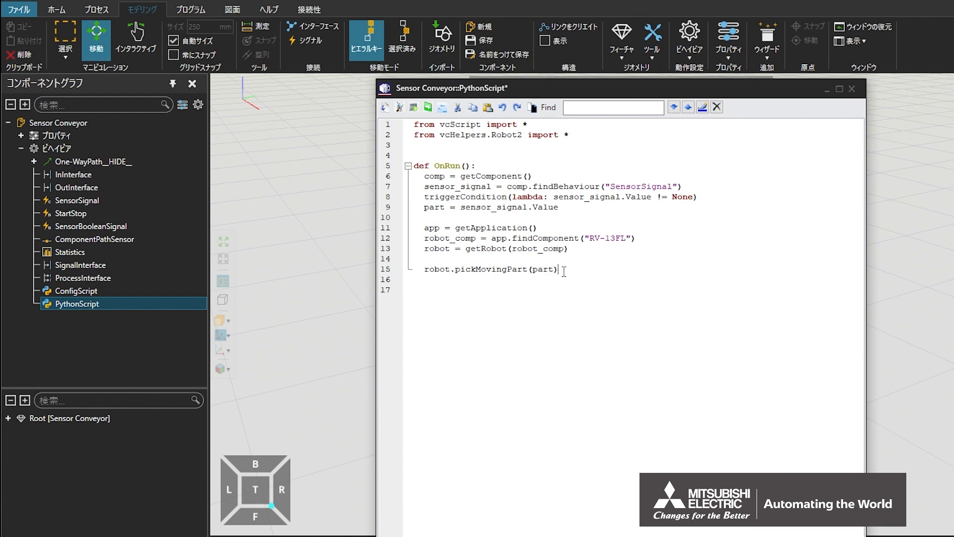
{"action": "key", "text": "Return"}
{"action": "type", "text": "pallet = app."}
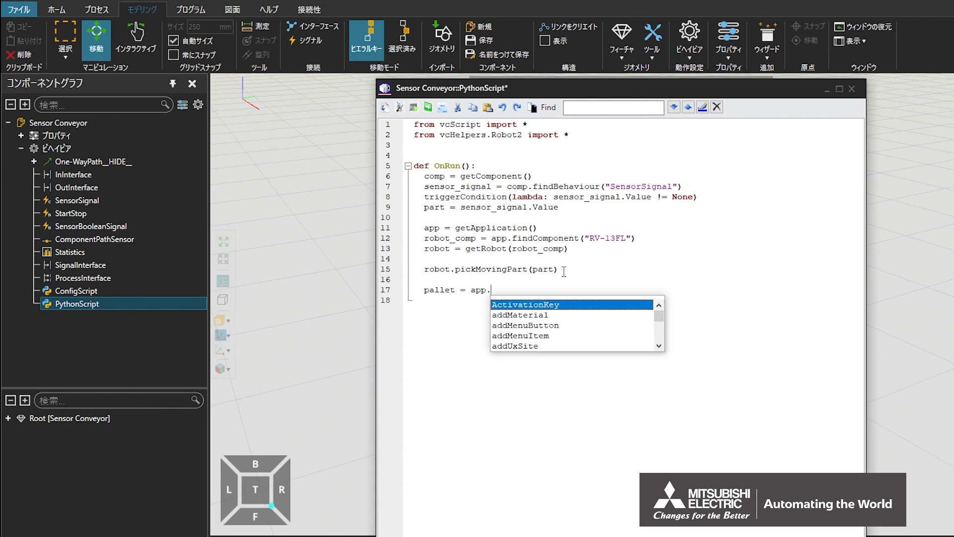
{"action": "type", "text": "findCompon"}
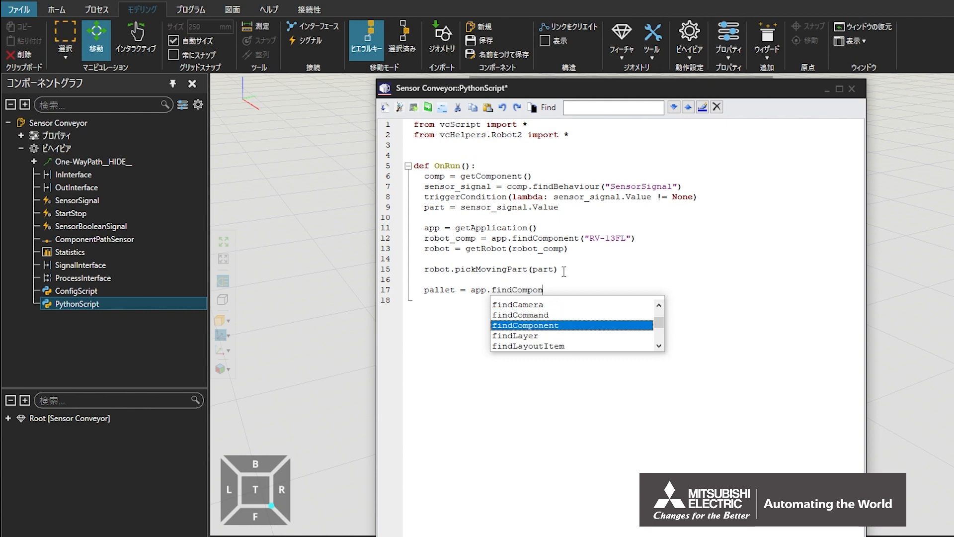
{"action": "type", "text": "ent(\"Euro"}
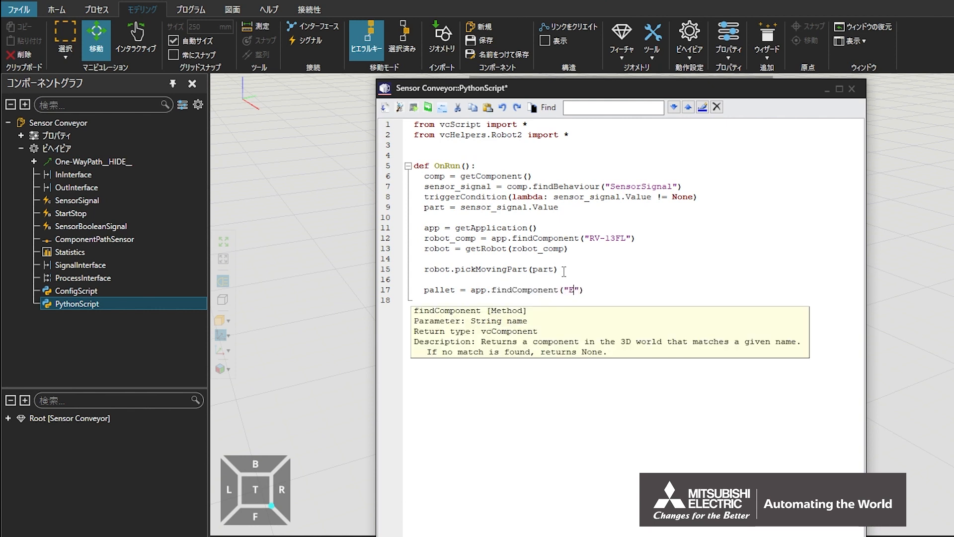
{"action": "type", "text": " Pallet"}
{"action": "key", "text": "End"}
Step: Add the line robot.place(pallet) below the pallet line at the end of OnRun
{"action": "key", "text": "Return"}
{"action": "type", "text": "ro"}
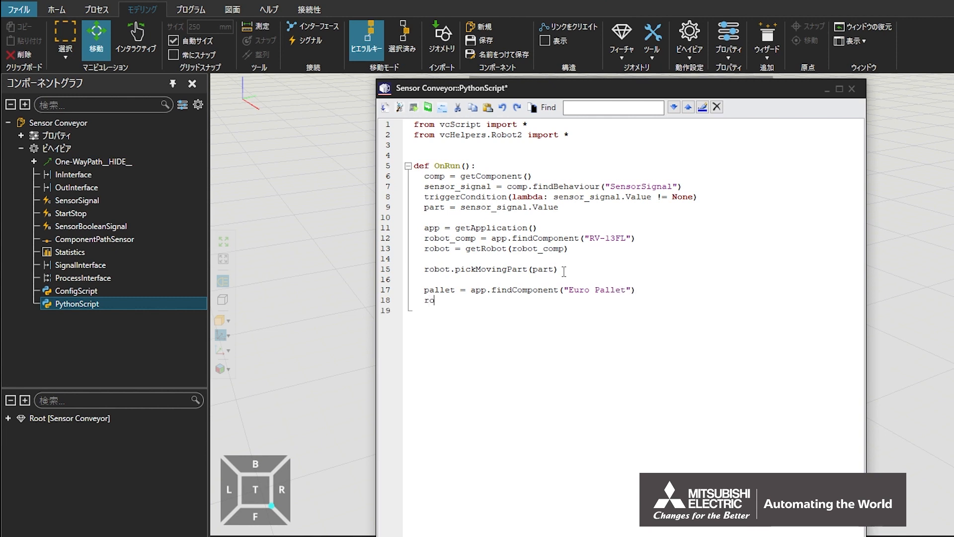
{"action": "type", "text": "bot.place"}
{"action": "type", "text": "(pallet"}
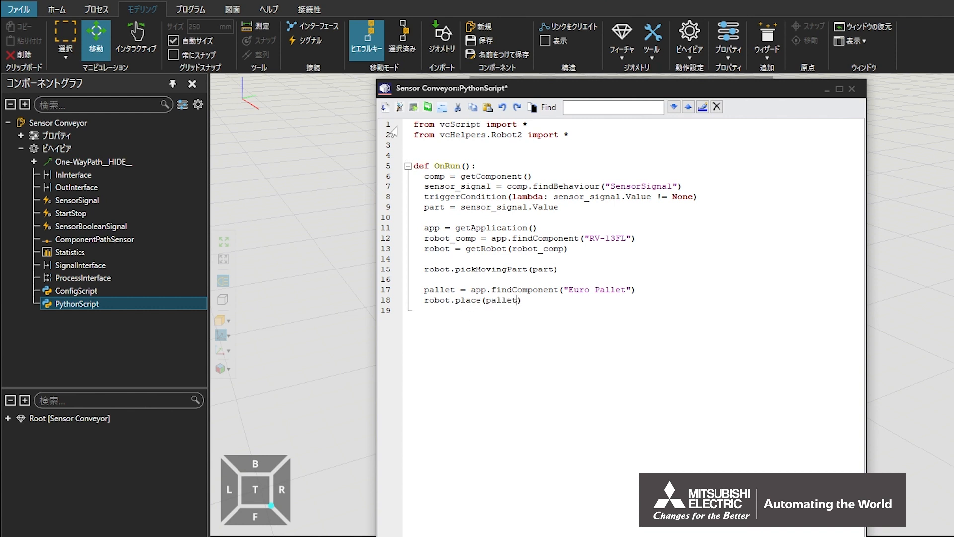
Step: Compile and close the PythonScript, and run the simulation until the robot has placed the first part on the Euro Pallet, pausing it there
{"action": "left_click", "coordinate": [387, 108]}
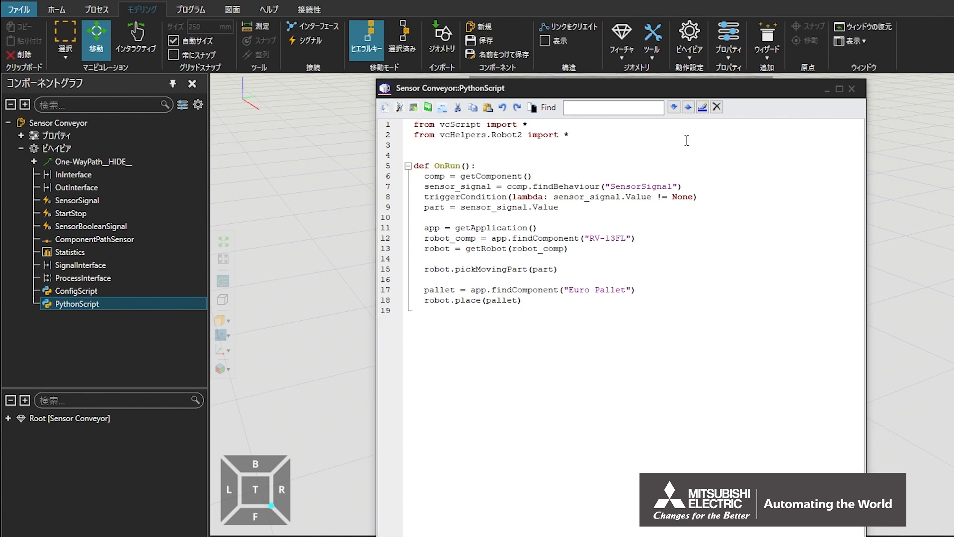
{"action": "left_click", "coordinate": [851, 89]}
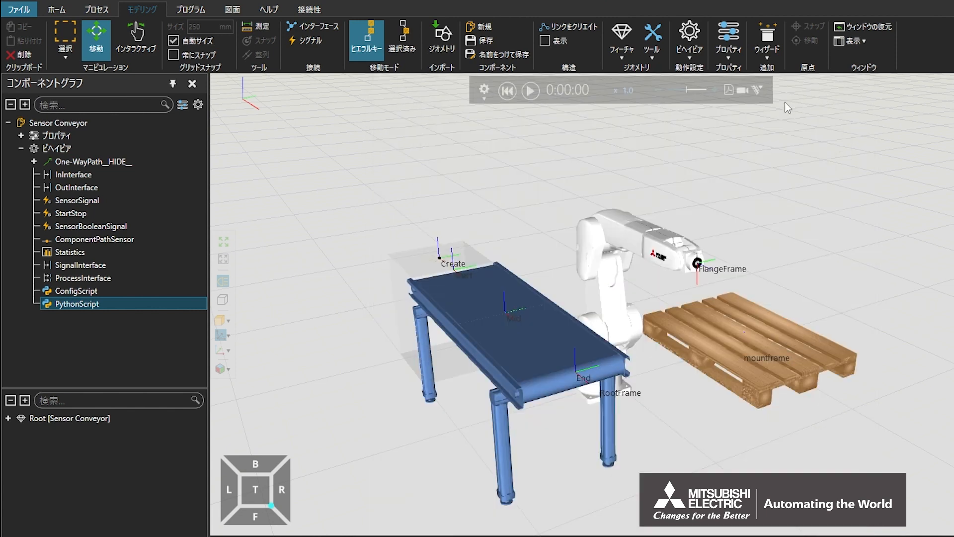
{"action": "left_click", "coordinate": [529, 92]}
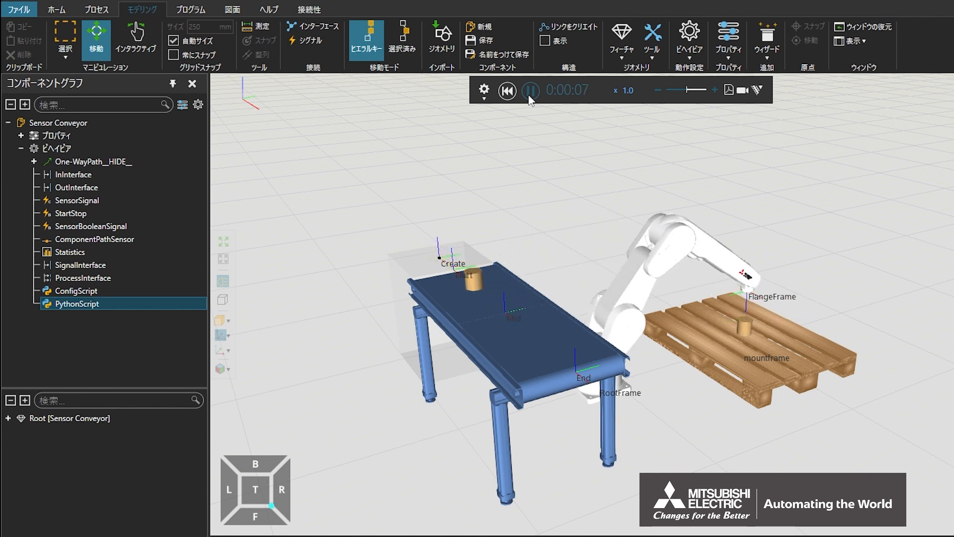
{"action": "left_click", "coordinate": [530, 95]}
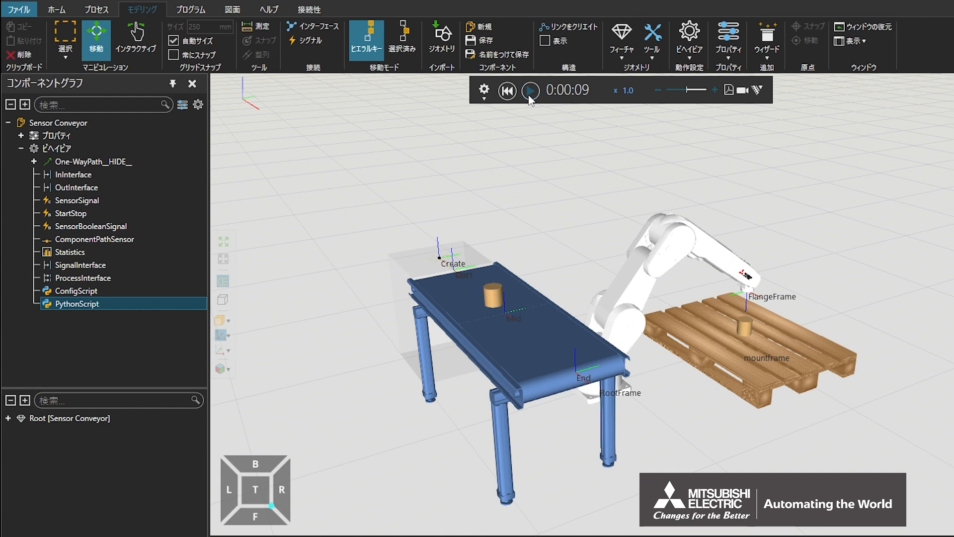
Step: Move the Euro Pallet slightly farther from the robot to check that the placed part follows it, and reset the simulation
{"action": "left_click", "coordinate": [696, 345]}
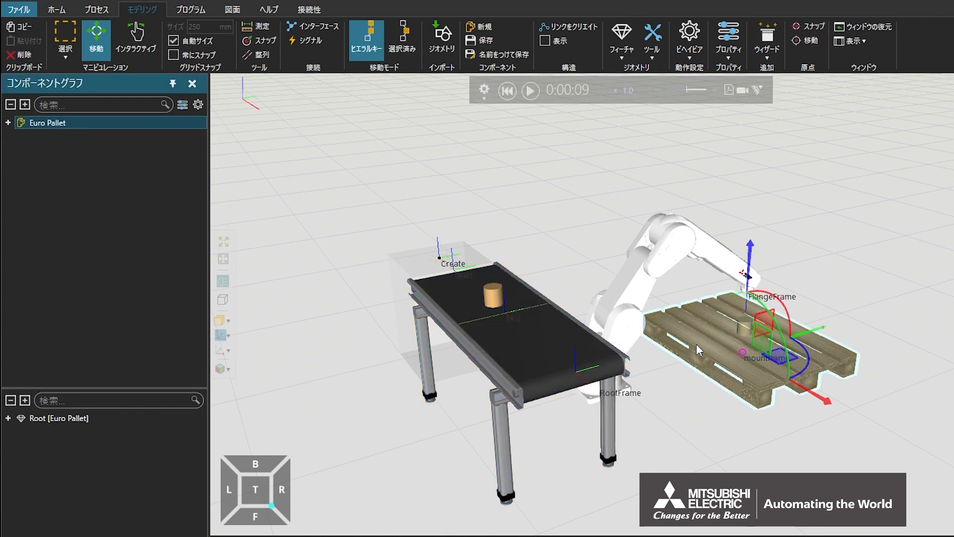
{"action": "left_click_drag", "start_coordinate": [818, 401], "coordinate": [821, 420]}
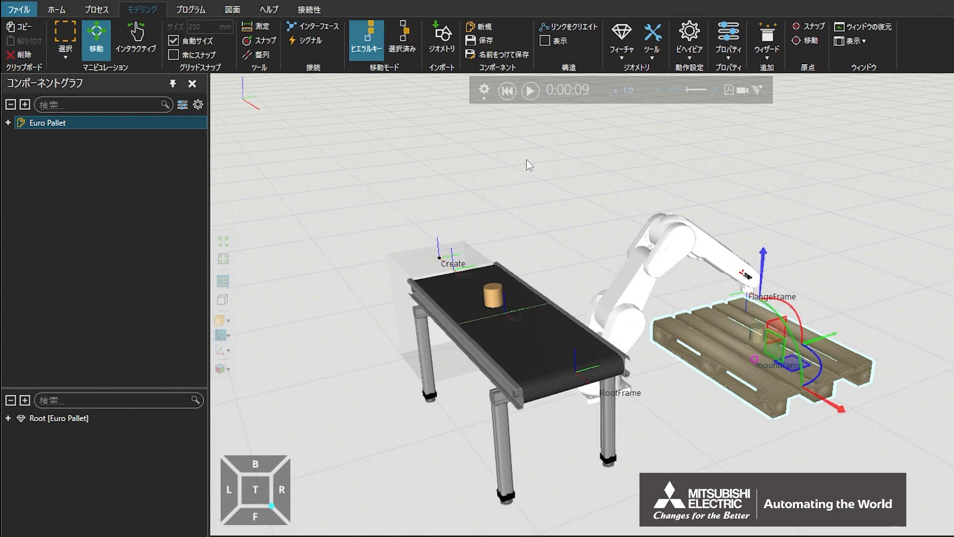
{"action": "left_click", "coordinate": [508, 91]}
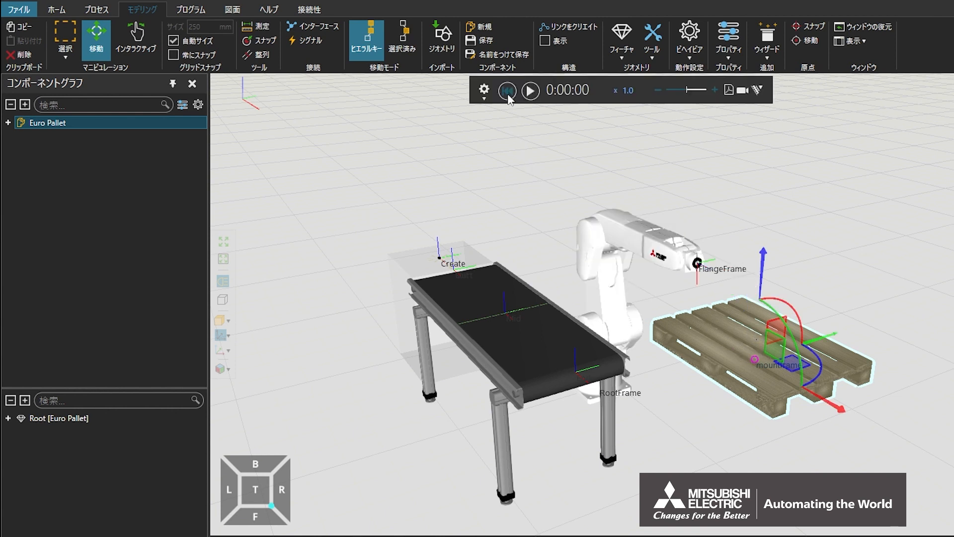